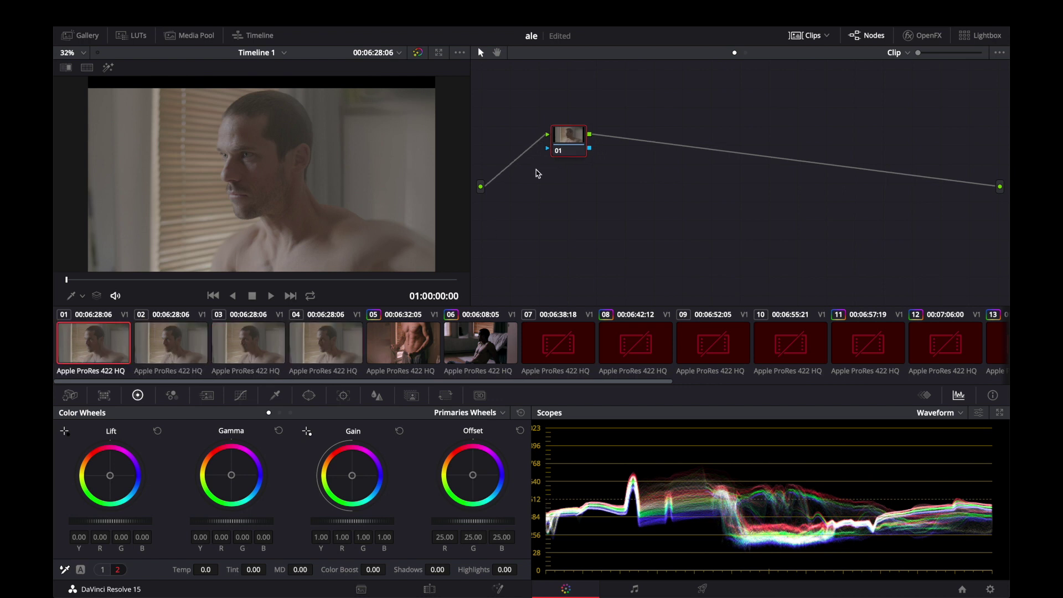
Apply the LOG to Rec709 'Panasonic VLog to V709' 3D LUT to clip 01's node 01.
right_click(573, 143)
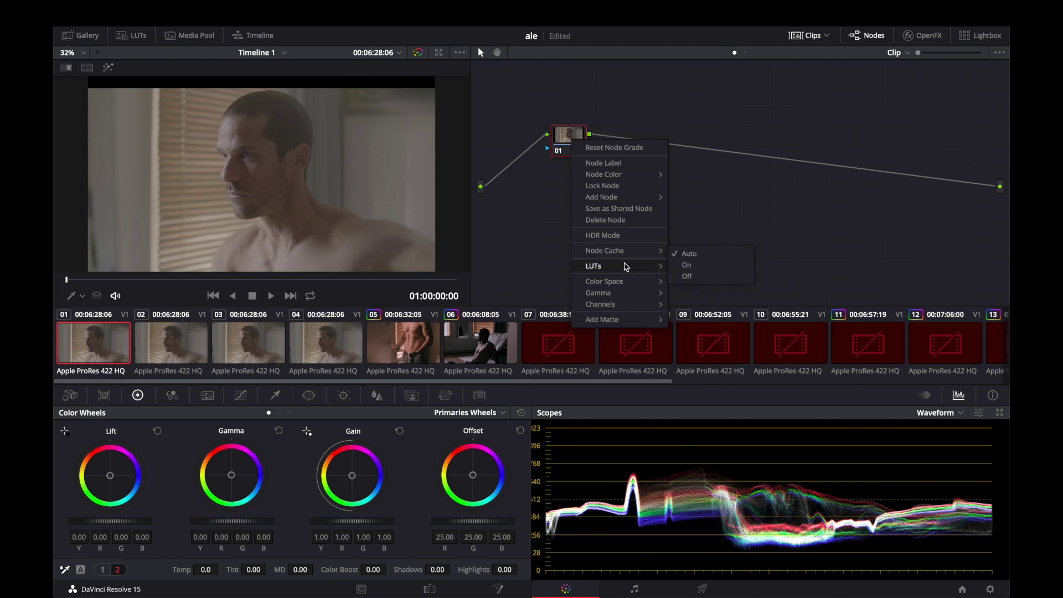
mouse_move(626, 271)
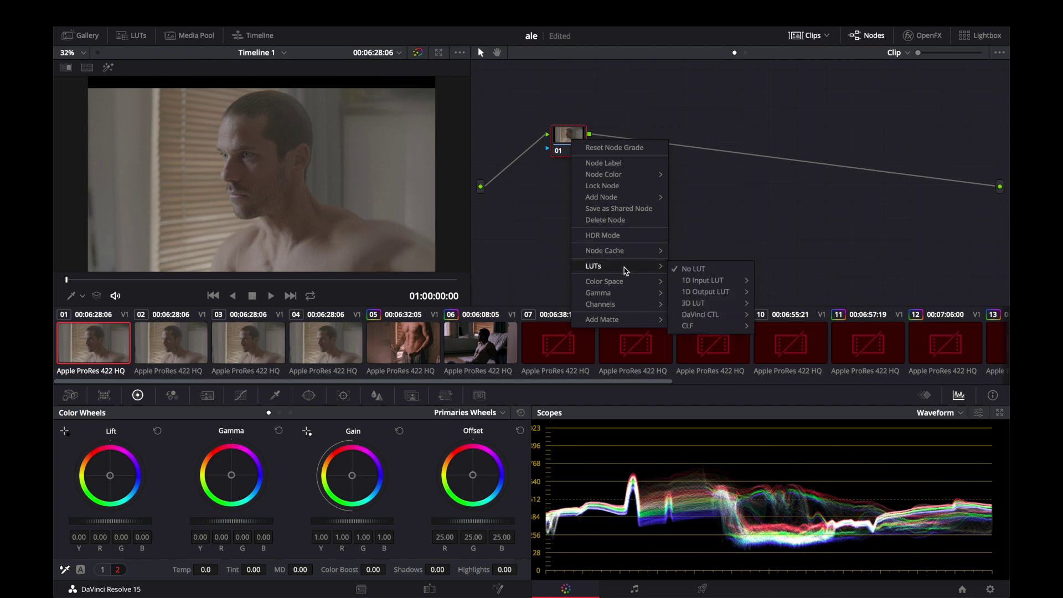
mouse_move(695, 304)
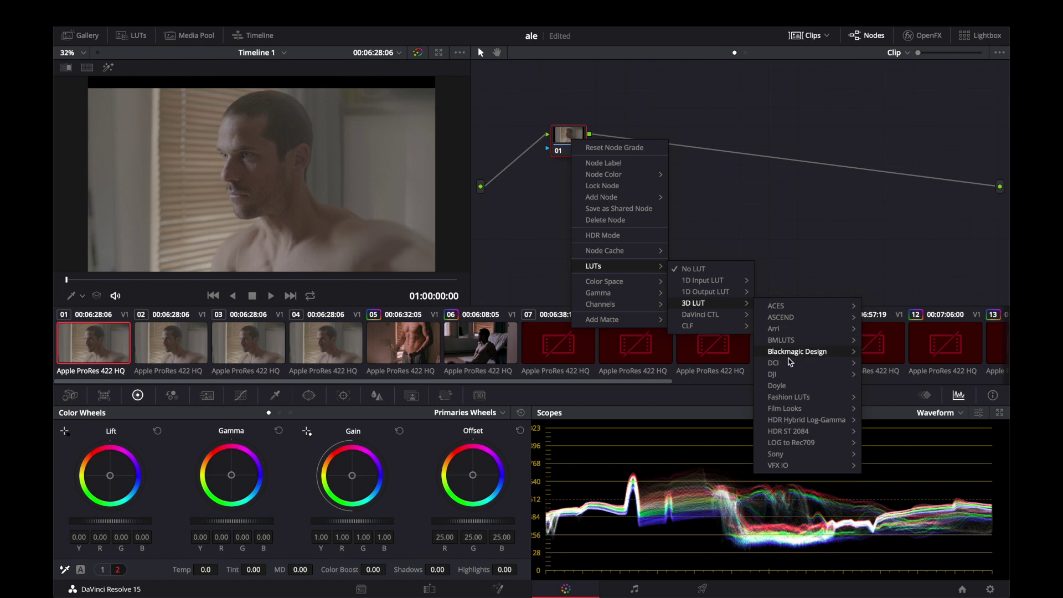
mouse_move(787, 444)
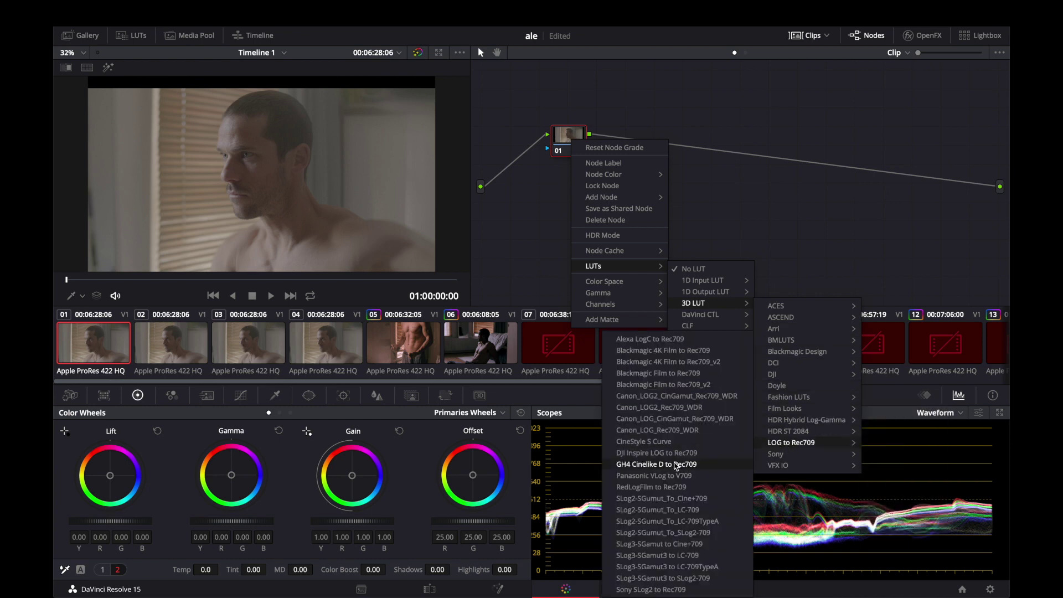
left_click(654, 477)
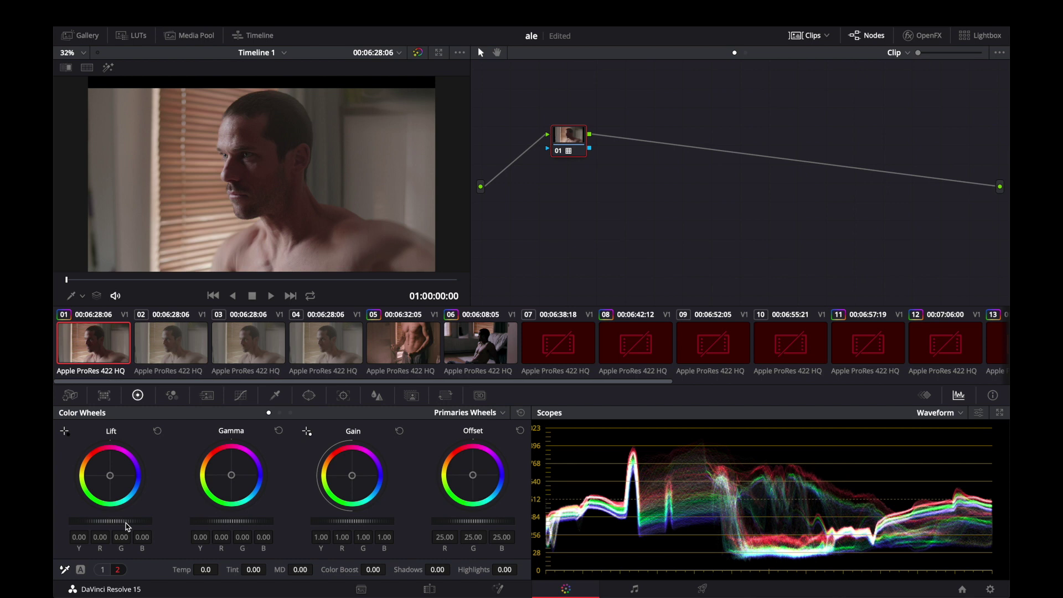
Set clip 01's Lift master to -0.02, Gain to 1.05 and Temp to -250.
left_click_drag(127, 526, 111, 526)
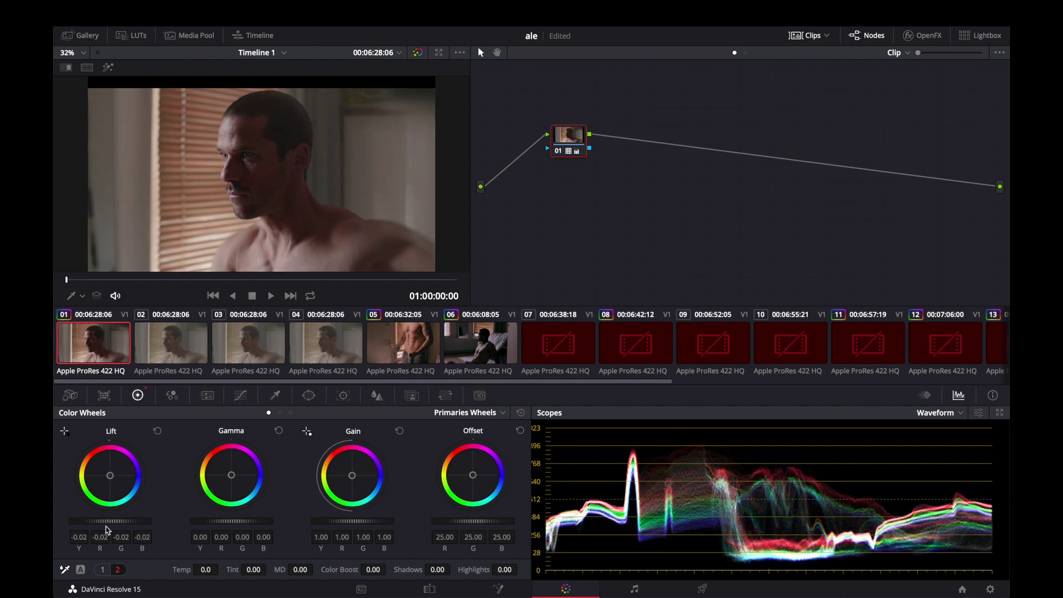
mouse_move(377, 525)
left_mouse_down()
mouse_move(396, 525)
mouse_move(377, 525)
left_mouse_up()
left_click_drag(232, 521, 231, 522)
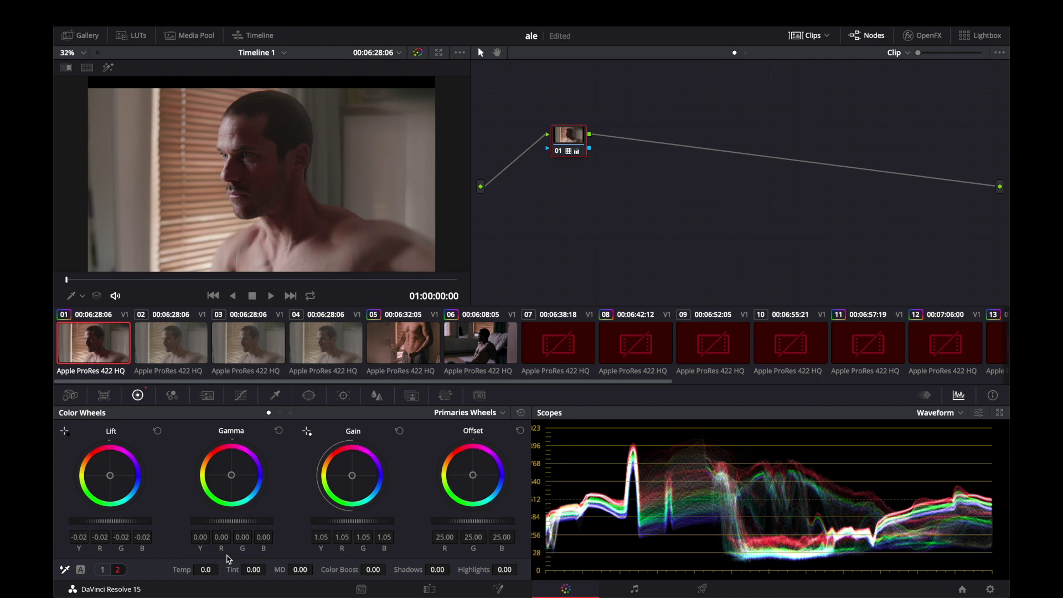
mouse_move(206, 570)
left_mouse_down()
mouse_move(169, 570)
mouse_move(186, 569)
left_mouse_up()
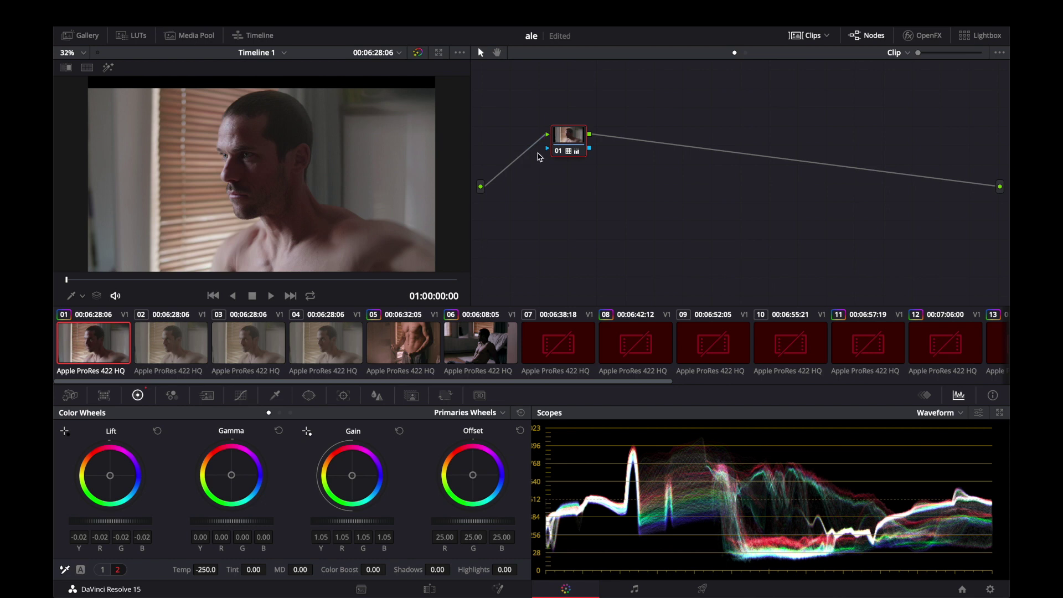
Reset node 01's grade, then reapply the Panasonic VLog to V709 LUT.
right_click(562, 139)
left_click(582, 148)
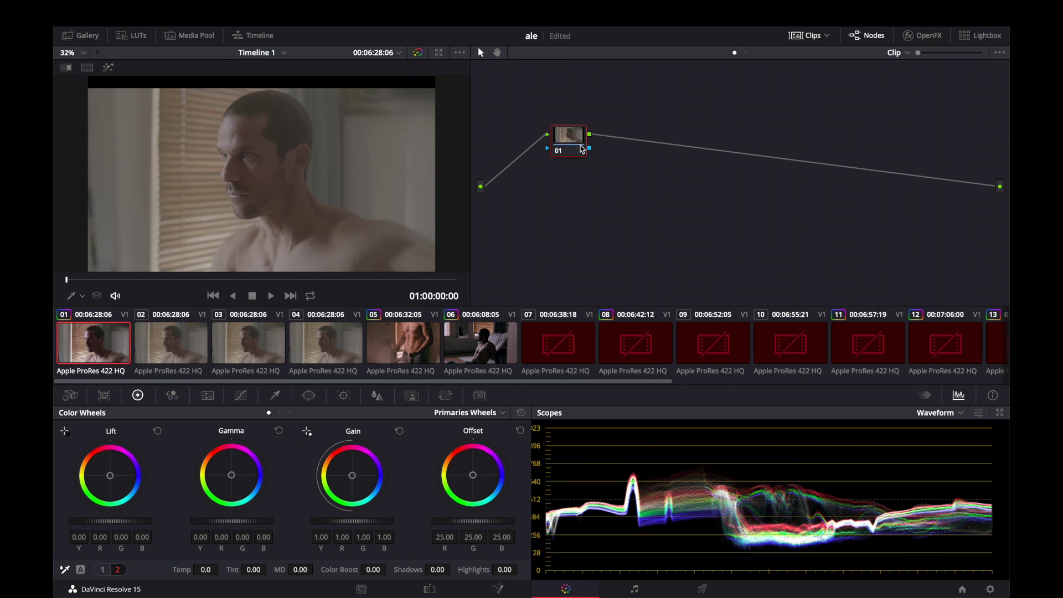
right_click(569, 135)
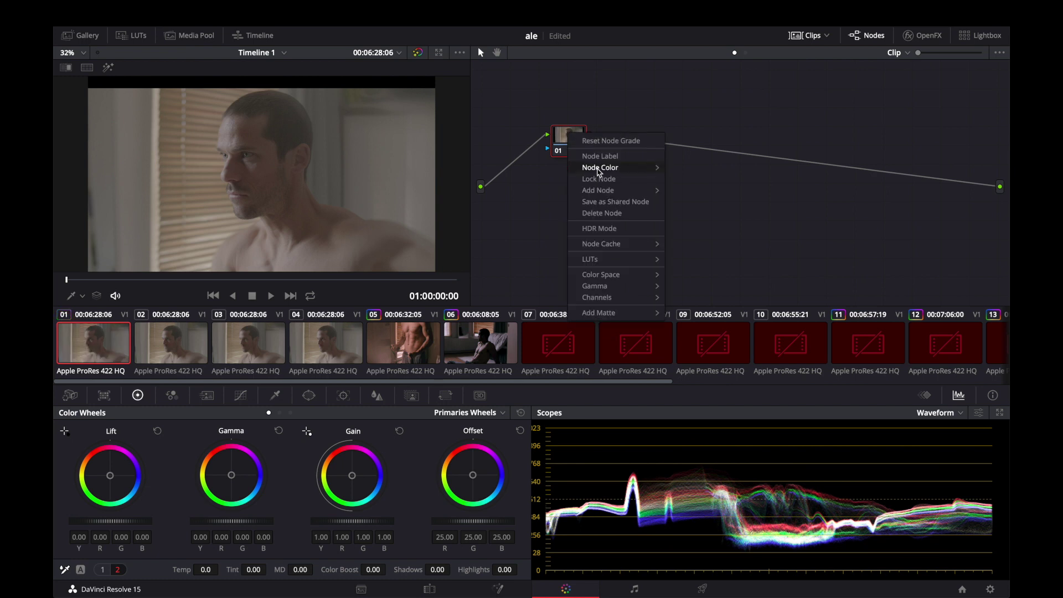
mouse_move(602, 193)
mouse_move(609, 259)
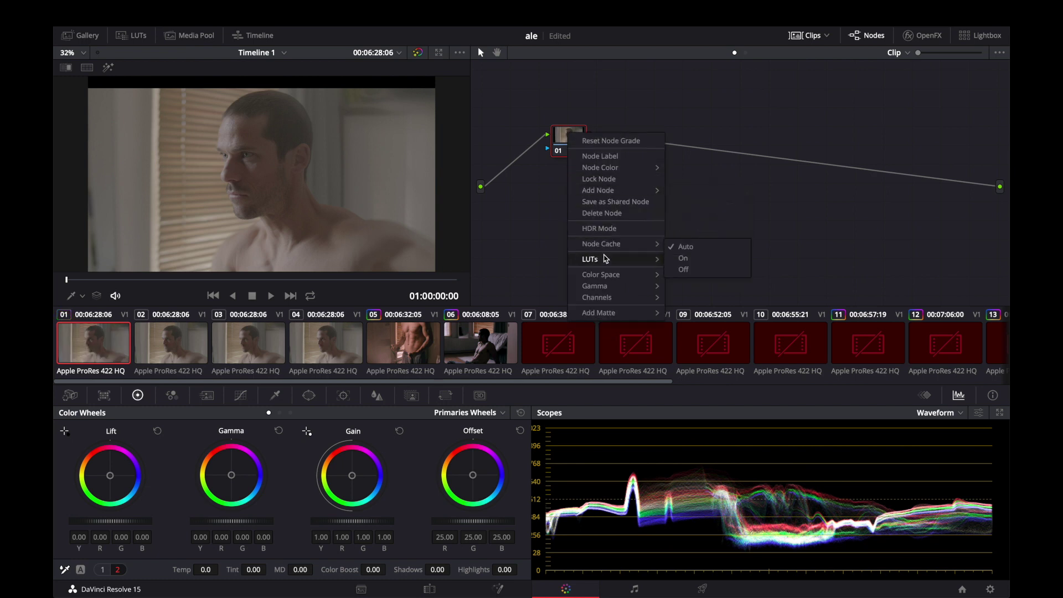
mouse_move(682, 302)
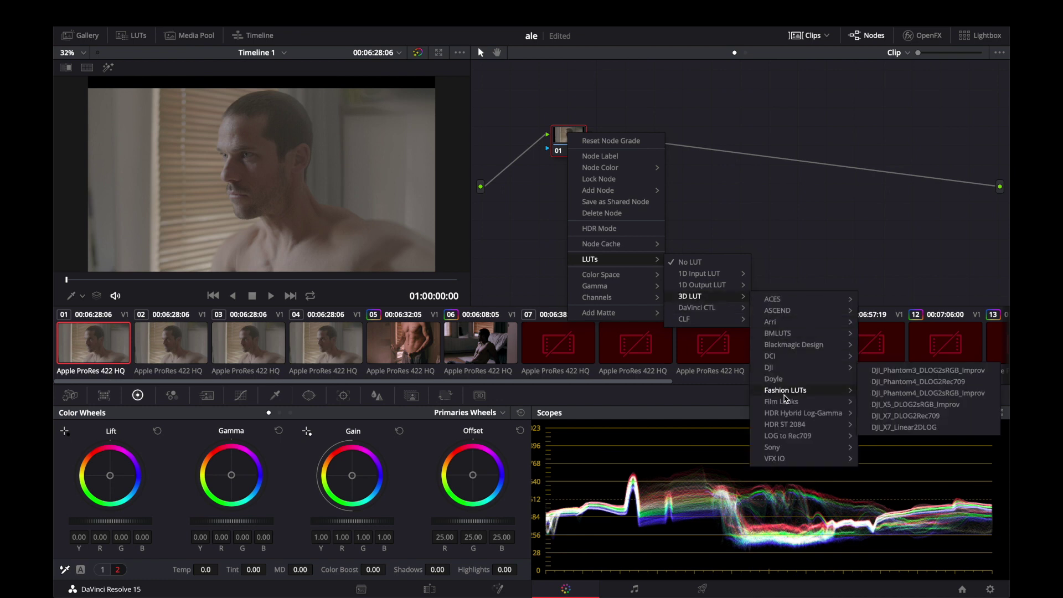
mouse_move(787, 431)
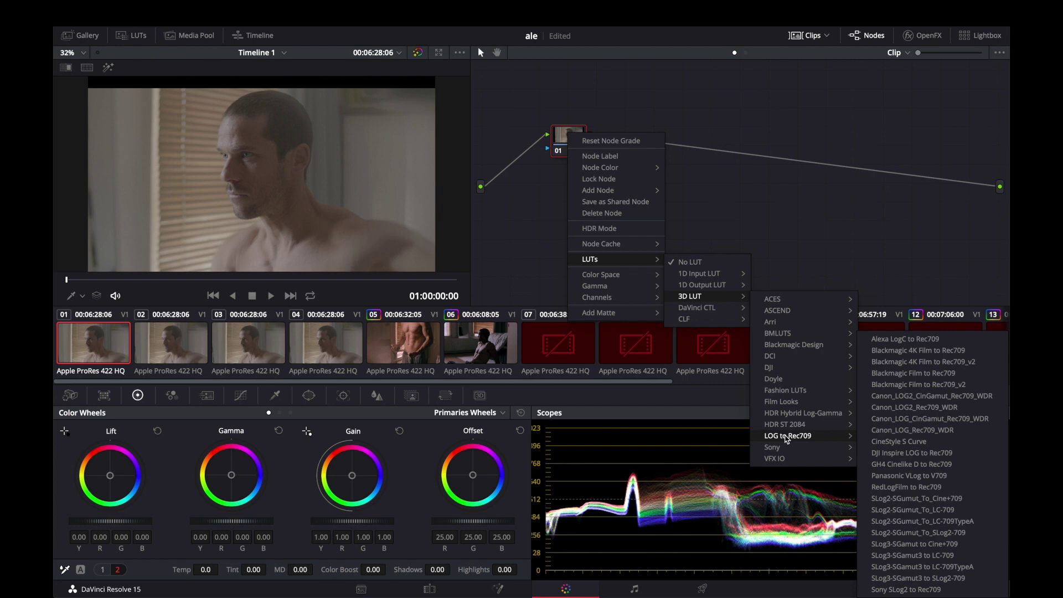
left_click(922, 477)
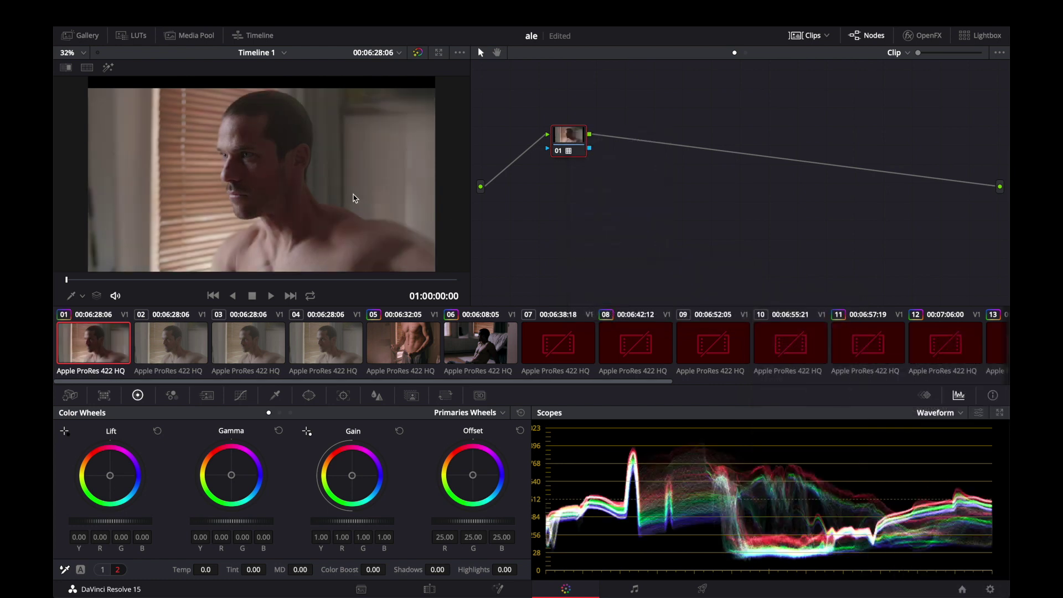
Apply the Arri Alexa LogC to Rec709 3D LUT to clip 02's node 01.
left_click(168, 340)
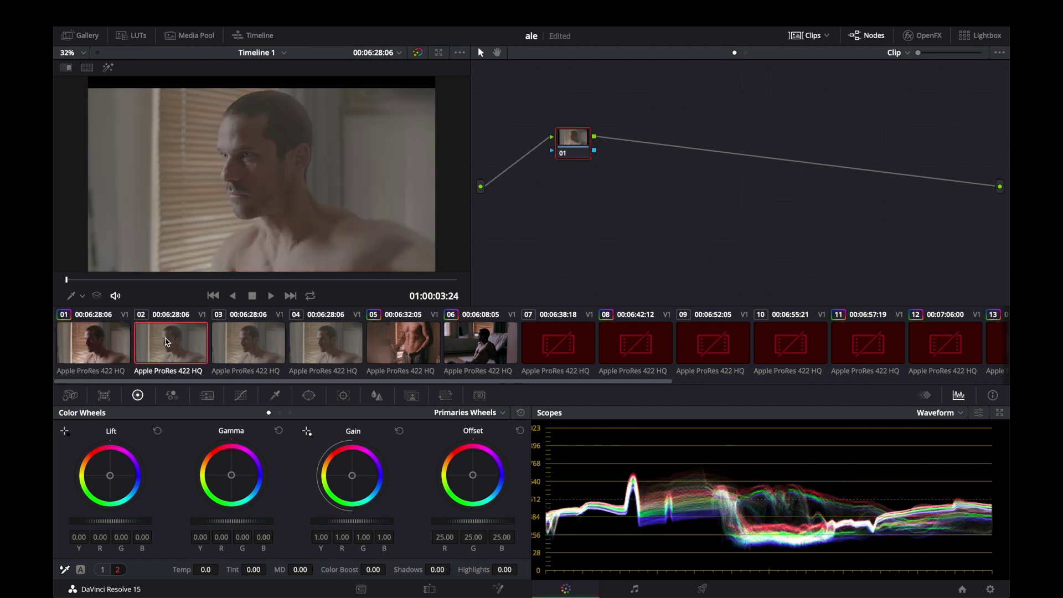
right_click(572, 145)
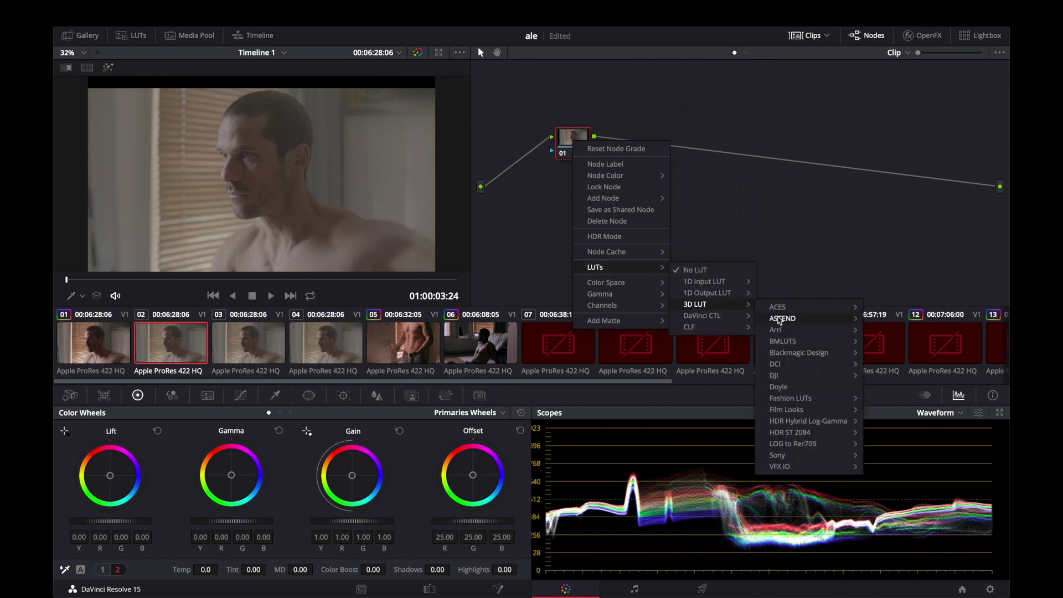
mouse_move(785, 332)
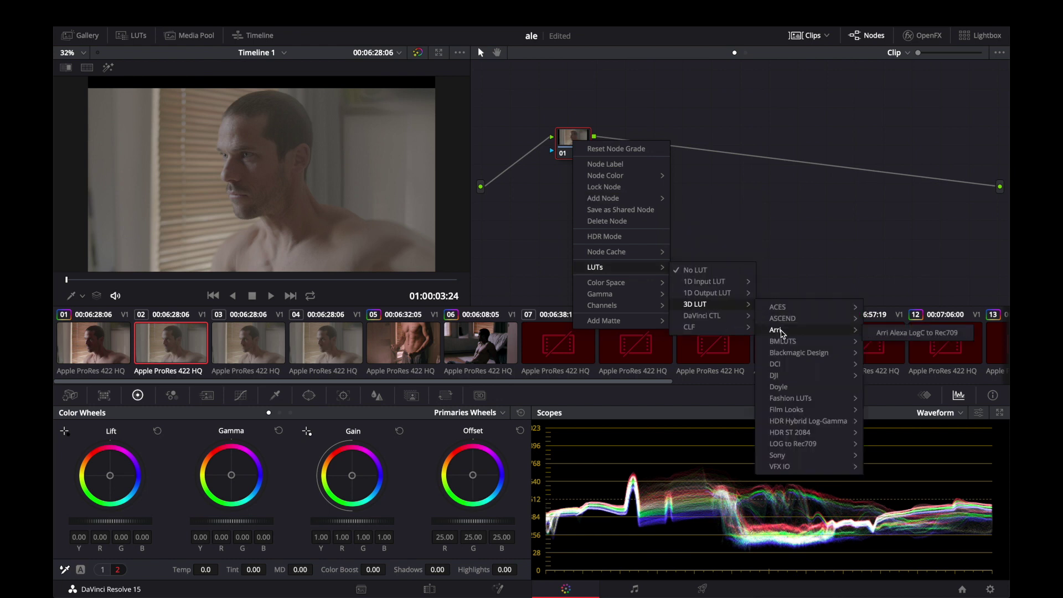
left_click(920, 337)
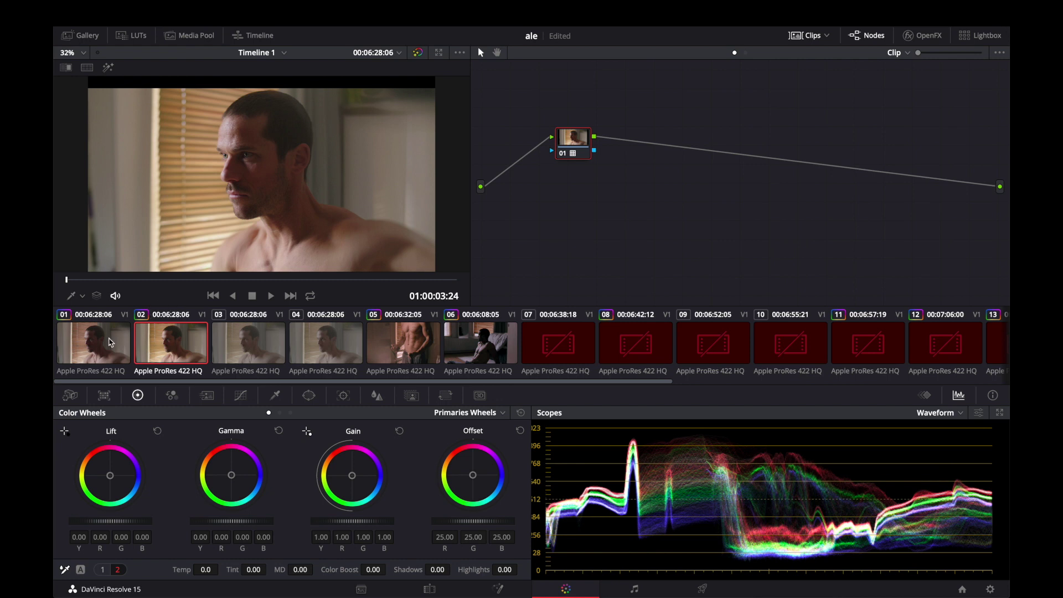
Toggle between clips 01 and 02 to compare, ending on clip 02.
left_click(98, 352)
left_click(161, 353)
left_click(101, 355)
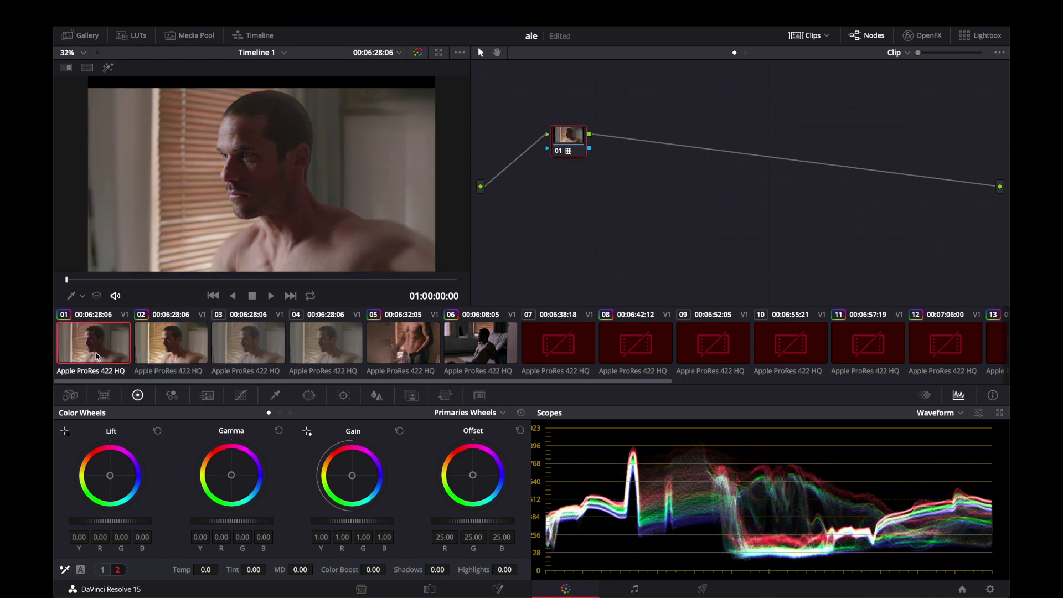
left_click(167, 349)
left_click(98, 348)
left_click(144, 340)
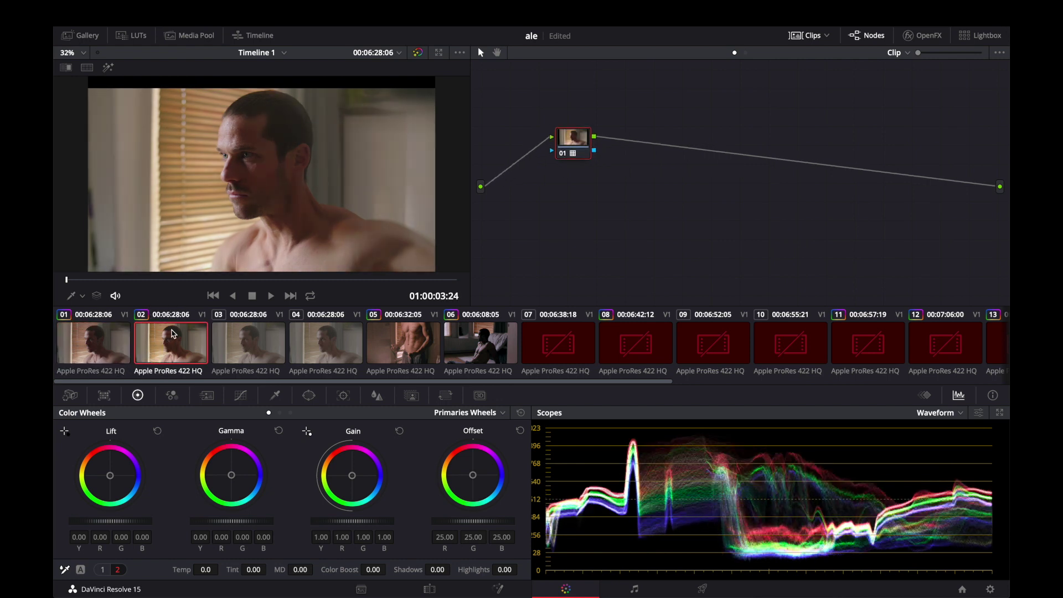
left_click(95, 338)
left_click(164, 335)
Lower clip 02's Lift to -0.03 and raise its Gain to 1.05.
left_click_drag(110, 521, 106, 520)
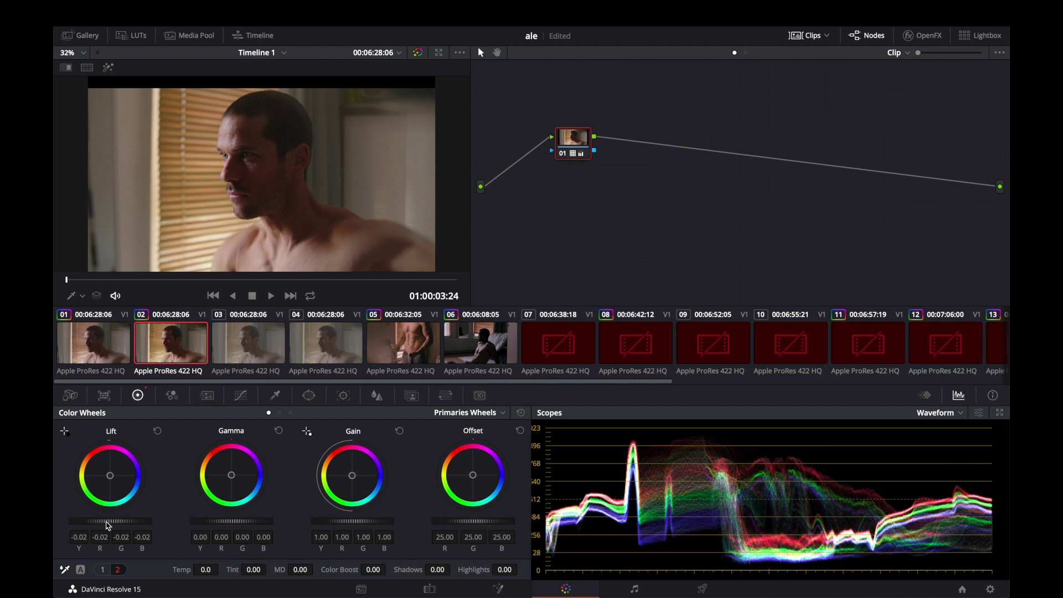
left_click_drag(345, 521, 367, 521)
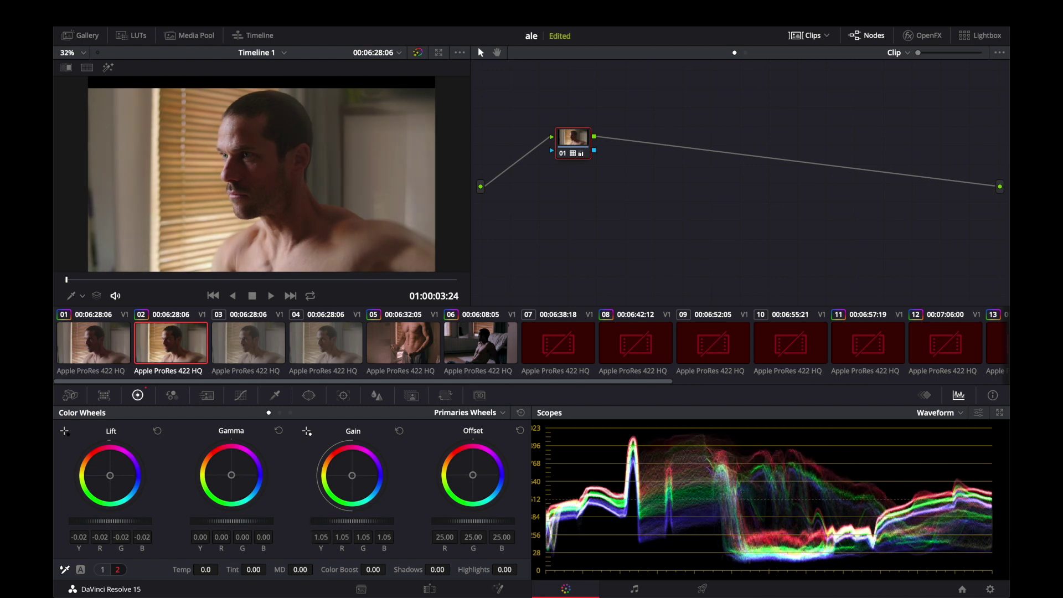
left_click_drag(123, 525, 123, 526)
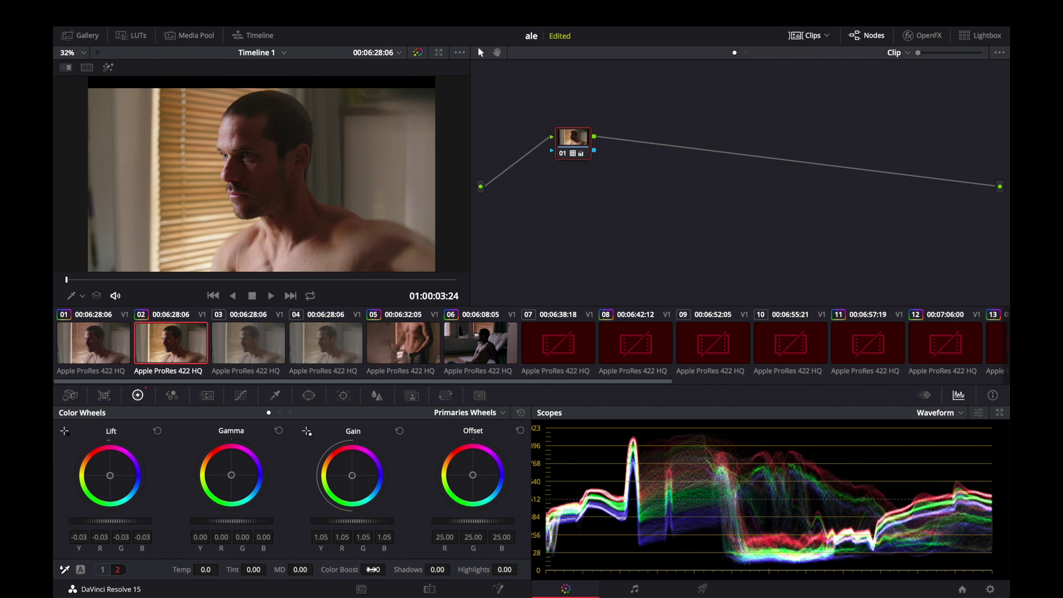
Reduce clip 02's saturation to about 40 and cool its Temp to -130.
left_click(104, 570)
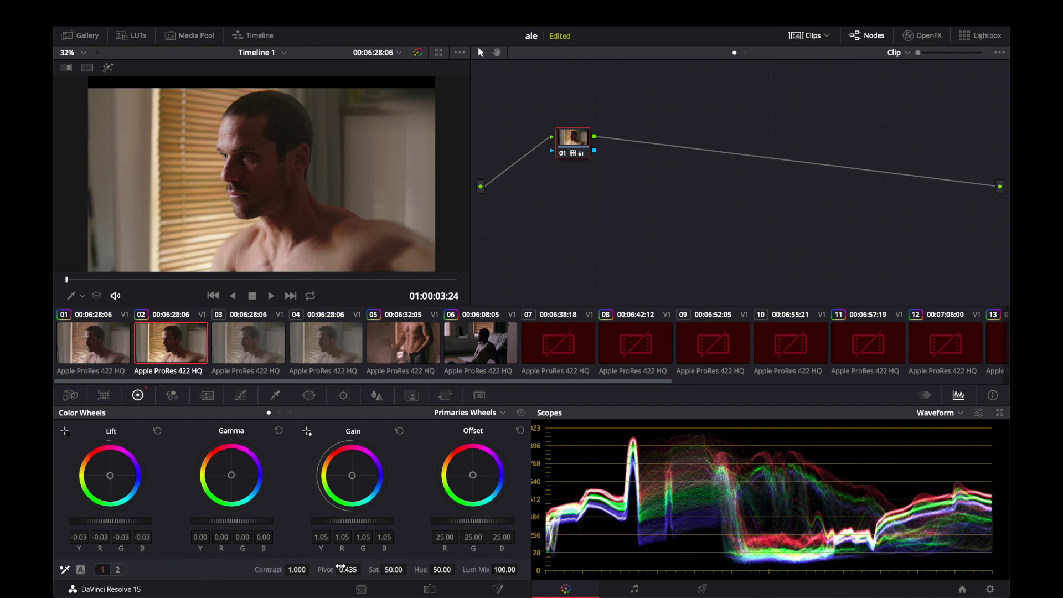
left_click_drag(421, 570, 410, 570)
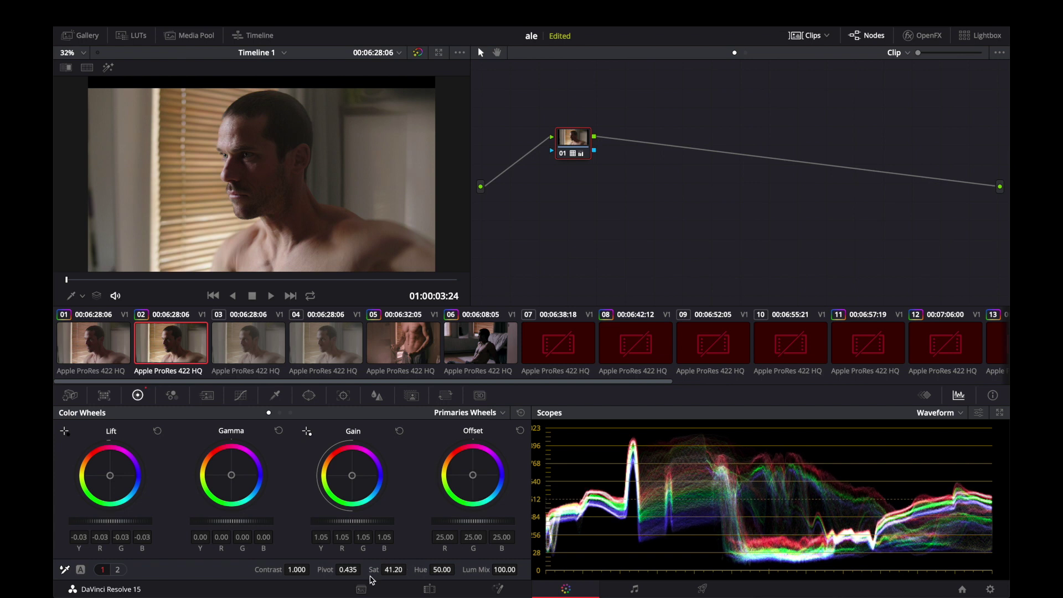
left_click(117, 570)
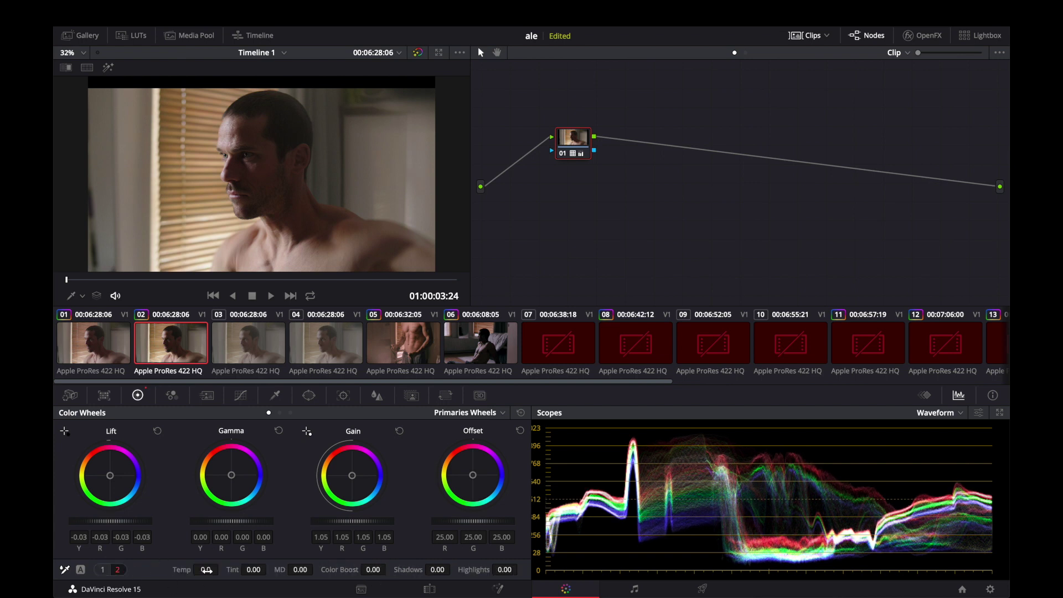
left_click_drag(222, 570, 221, 570)
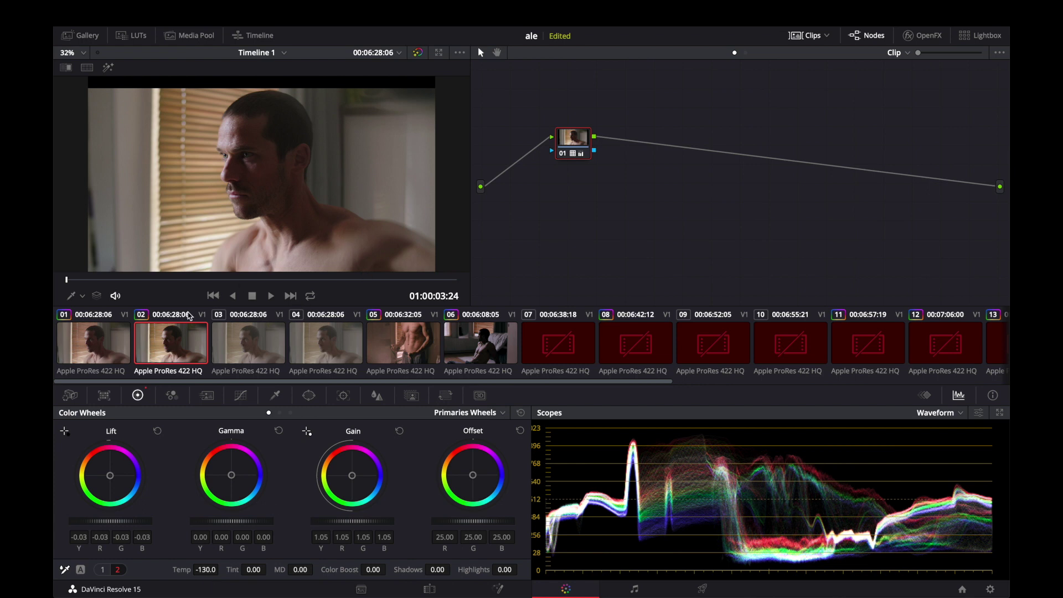
left_click(95, 351)
left_click(154, 353)
left_click(95, 355)
left_click(158, 347)
left_click(108, 348)
left_click(170, 339)
left_click(109, 339)
left_click(165, 339)
left_click(107, 343)
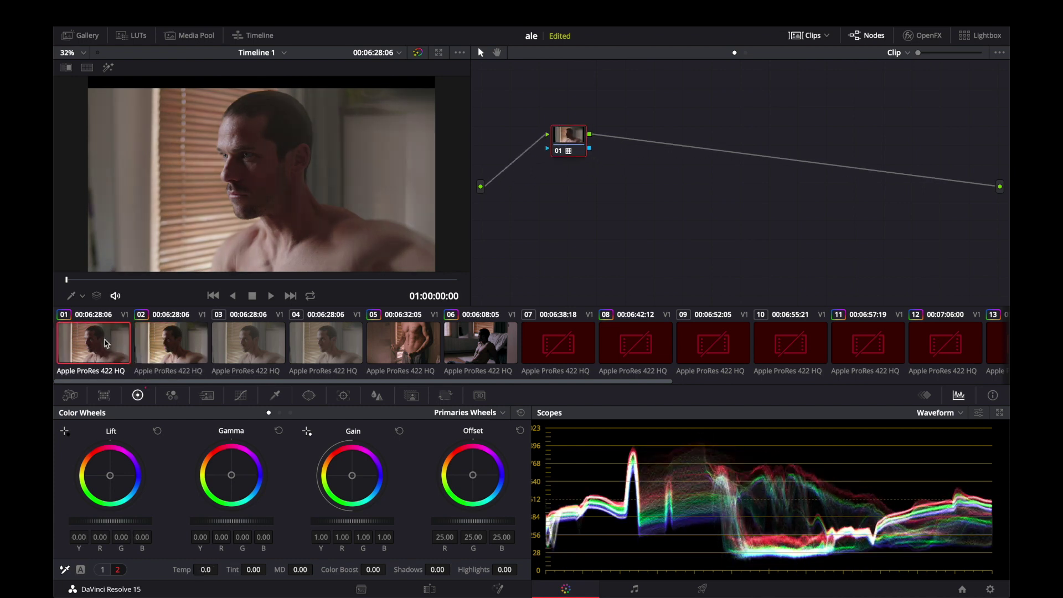
left_click(166, 342)
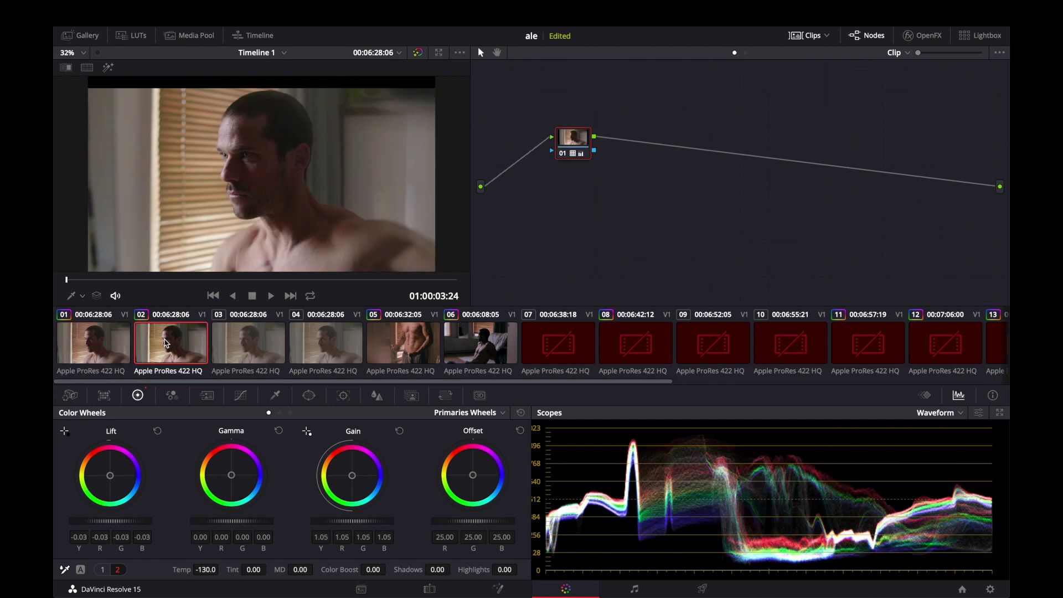
left_click(96, 353)
left_click(156, 347)
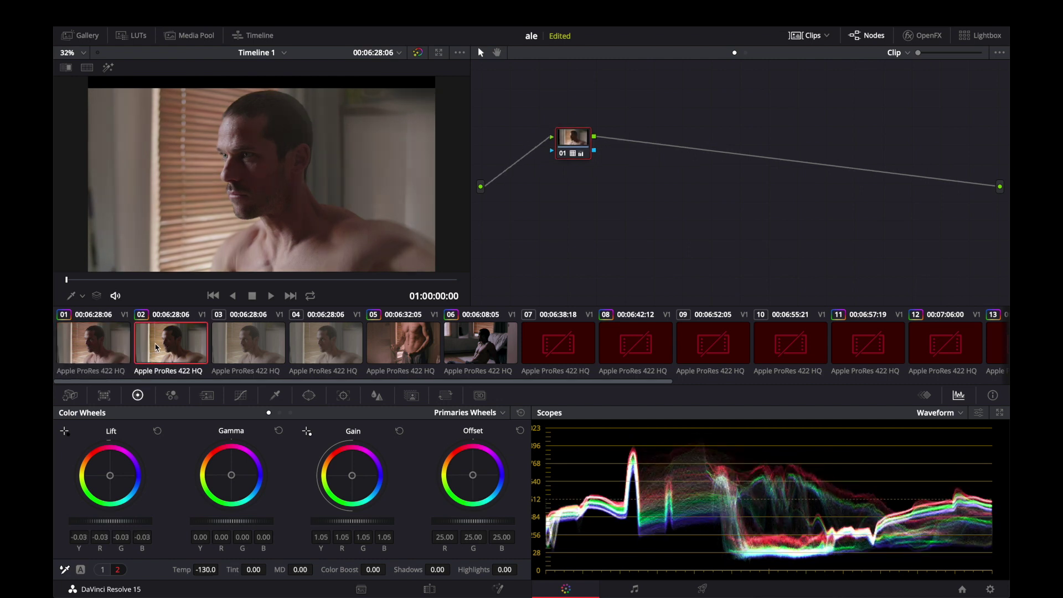
On clip 03's Custom curve, pull in white and black points and add shadow and midtone points.
left_click(262, 349)
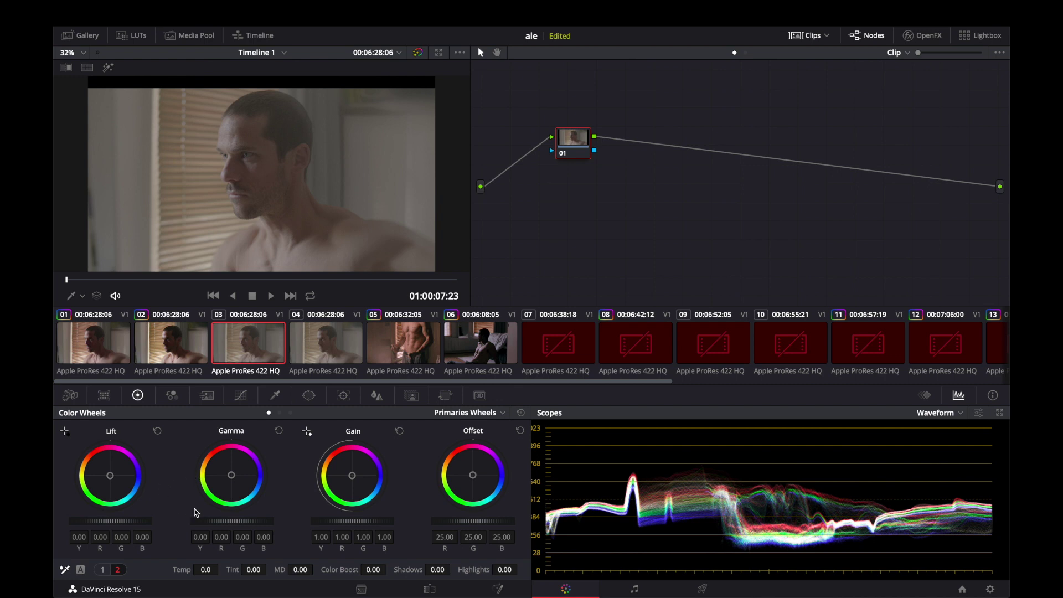
left_click(242, 396)
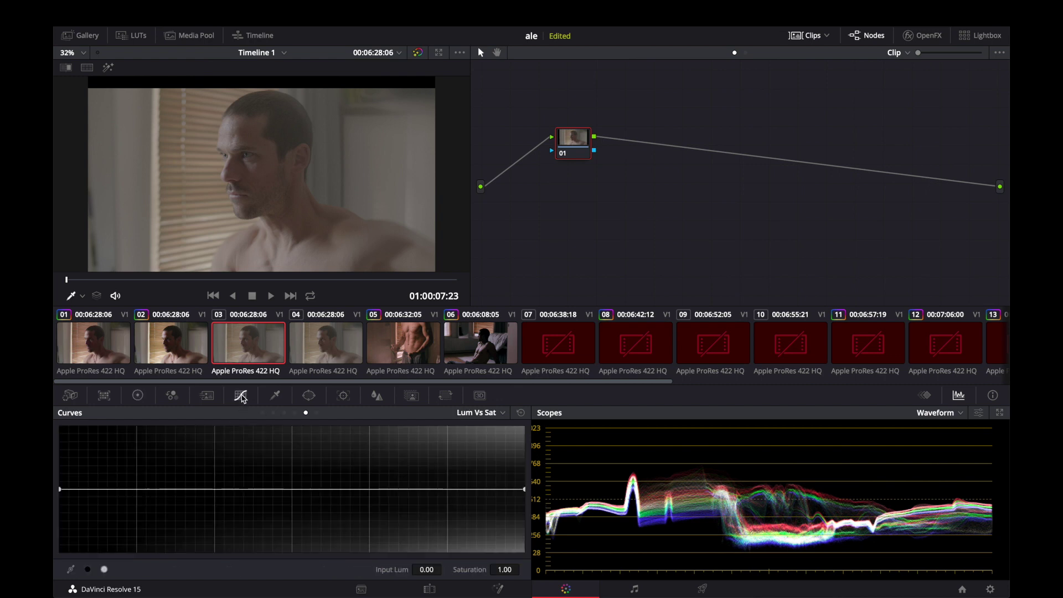
left_click(263, 413)
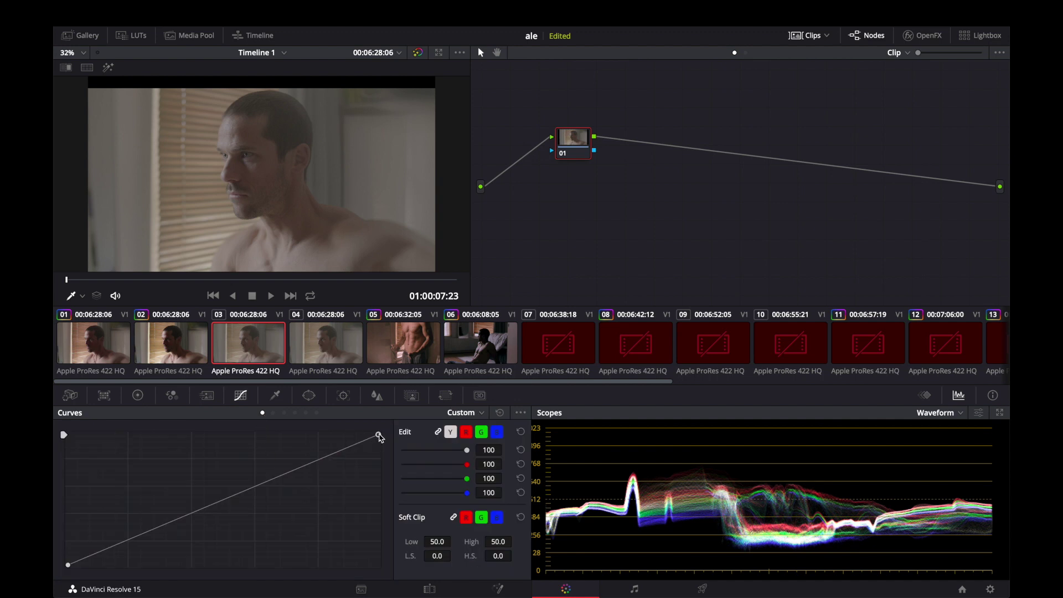
left_click_drag(379, 435, 344, 434)
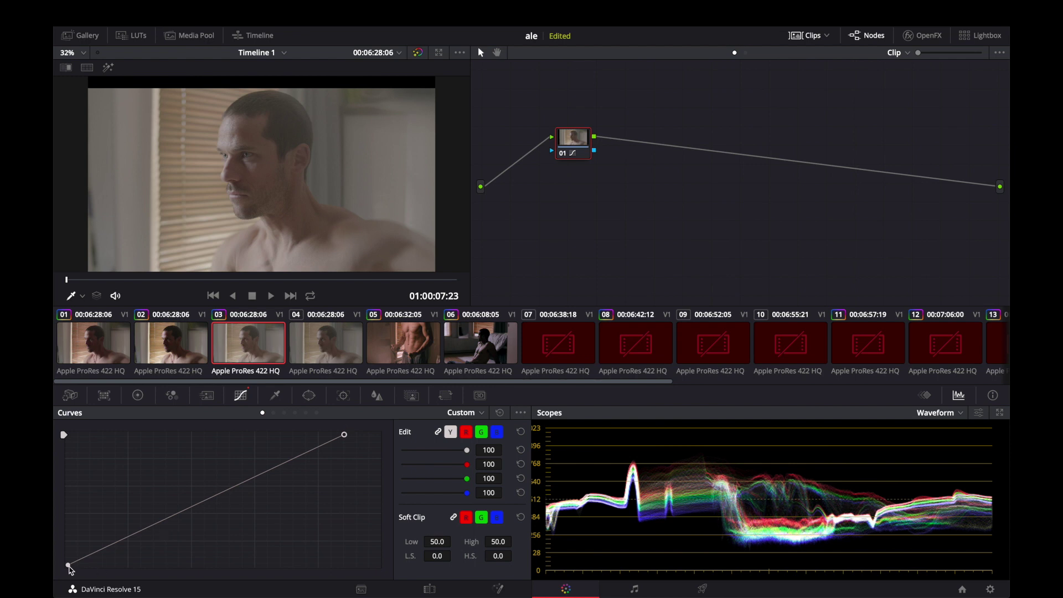
left_click_drag(69, 566, 91, 579)
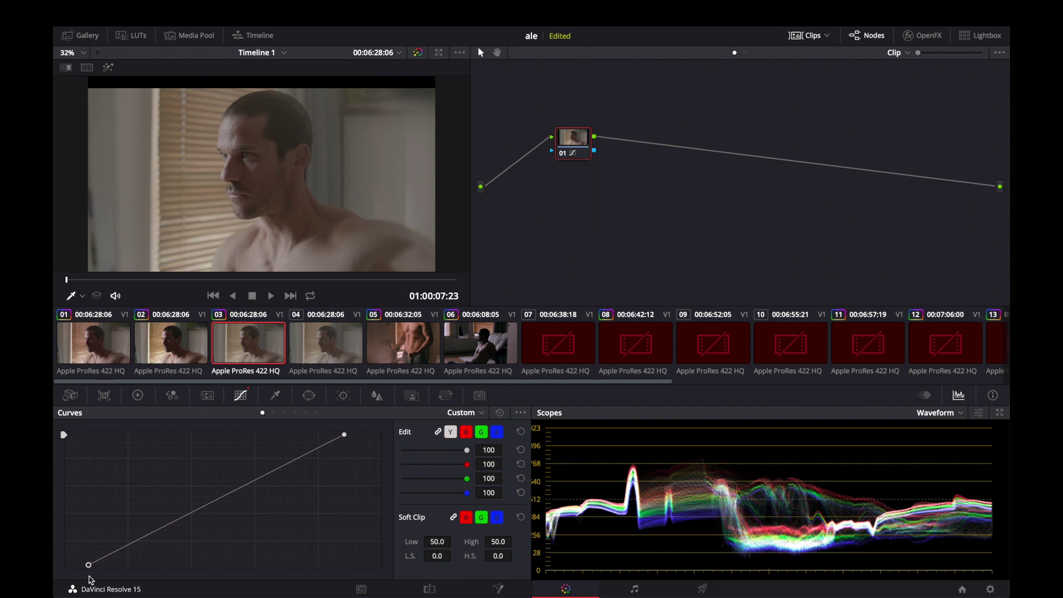
left_click_drag(152, 536, 161, 539)
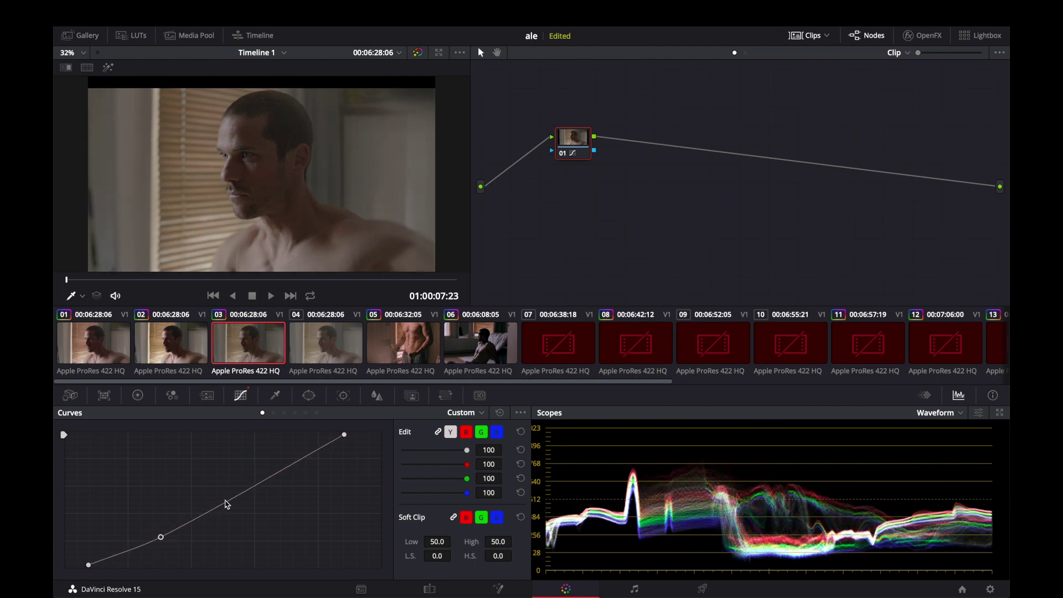
left_click_drag(228, 502, 294, 454)
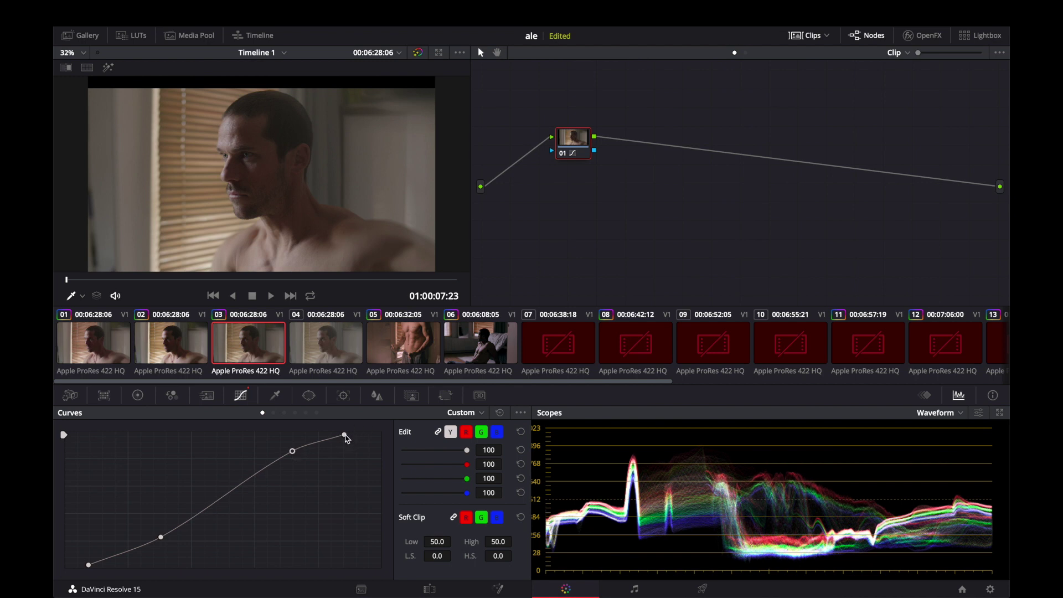
Fine-tune clip 03's curve points: deeper shadows, crushed blacks, adjusted midtone and highlight points.
left_click_drag(346, 437, 355, 437)
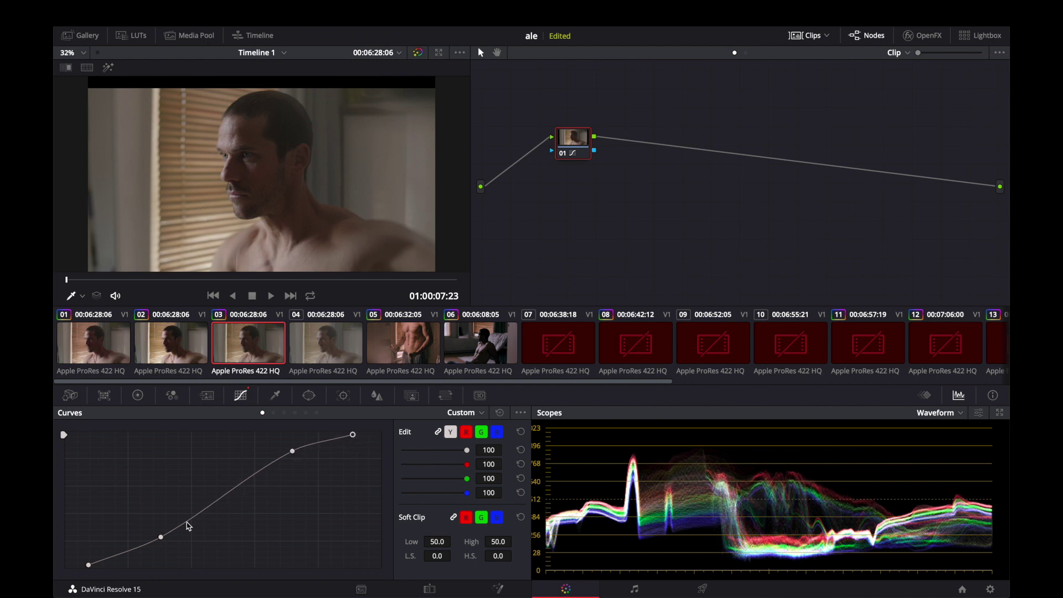
left_click_drag(161, 538, 209, 514)
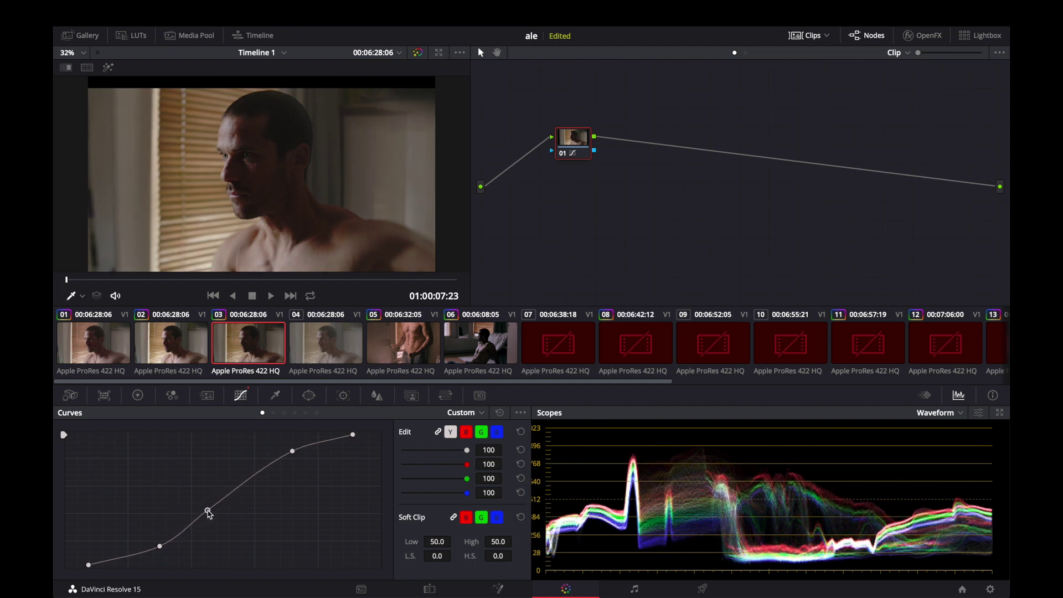
left_click_drag(160, 548, 160, 550)
left_click_drag(88, 566, 114, 574)
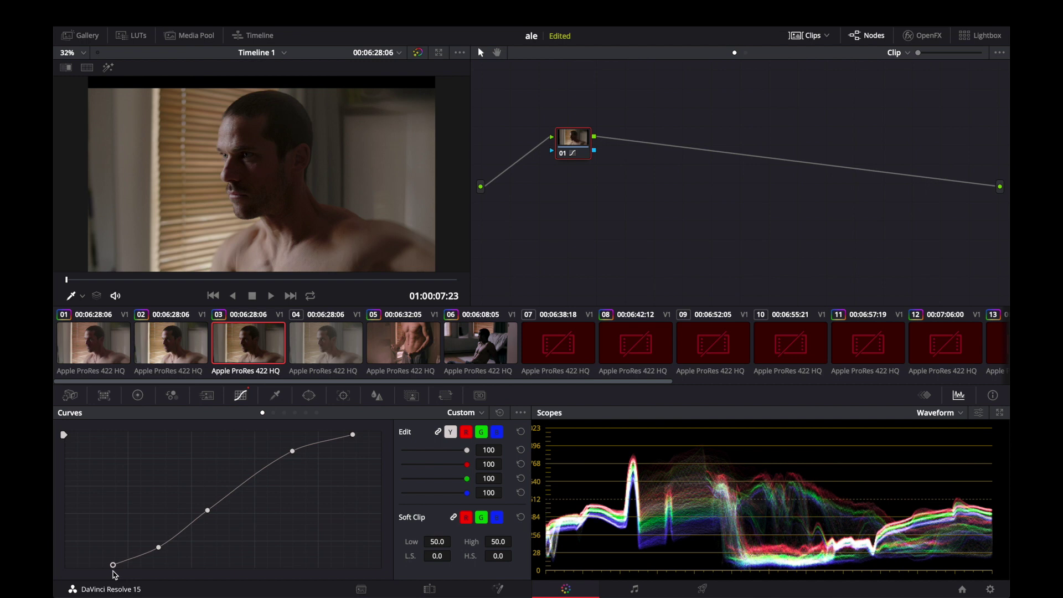
left_click_drag(158, 552, 160, 550)
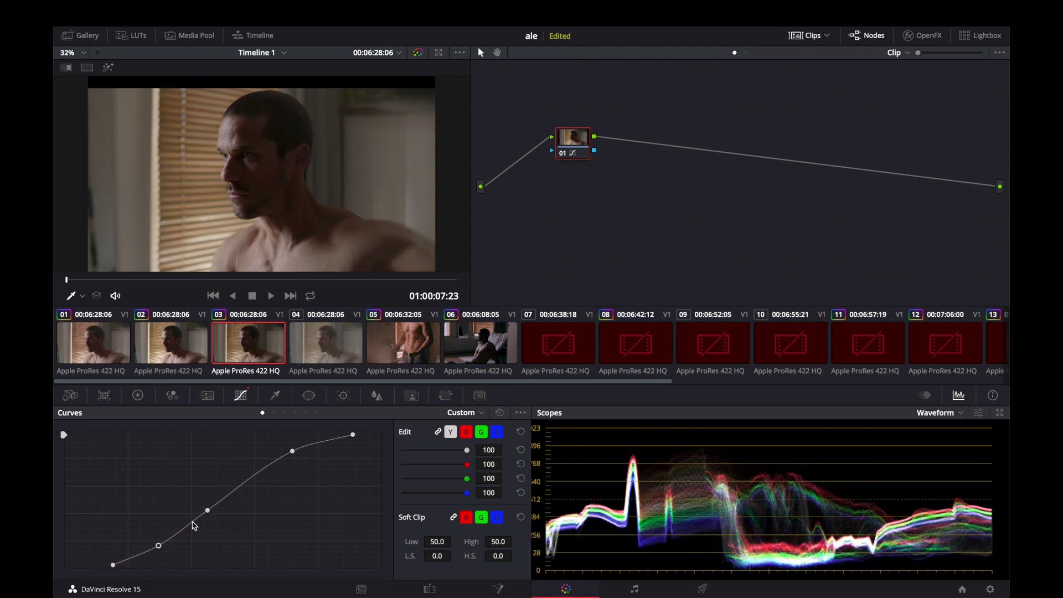
left_click_drag(208, 513, 211, 512)
left_click_drag(292, 451, 297, 456)
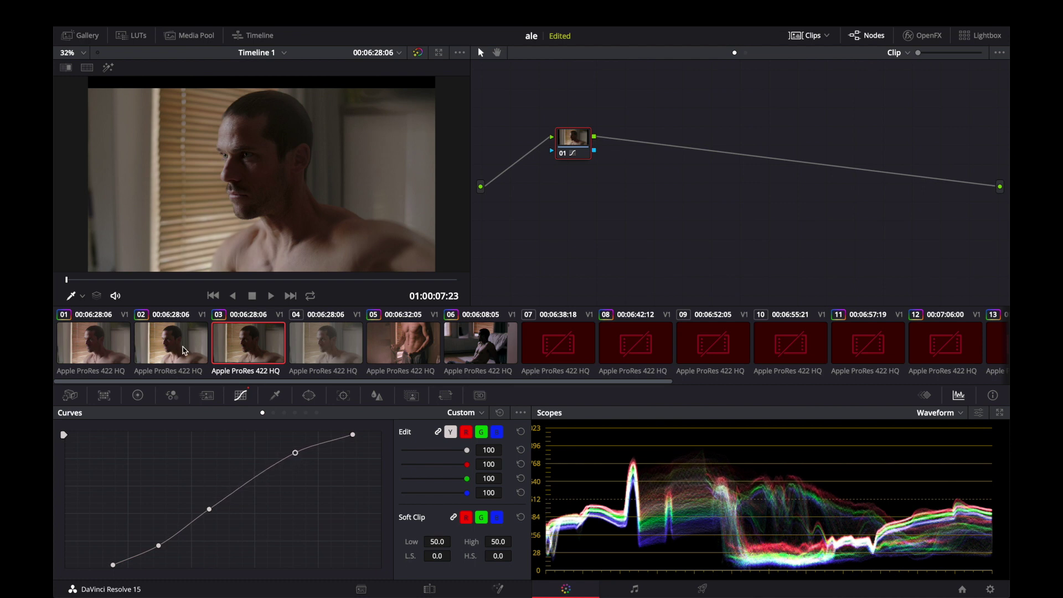
Compare clip 03 with clip 02, then return to clip 03.
left_click(177, 348)
key("Down")
left_click(168, 345)
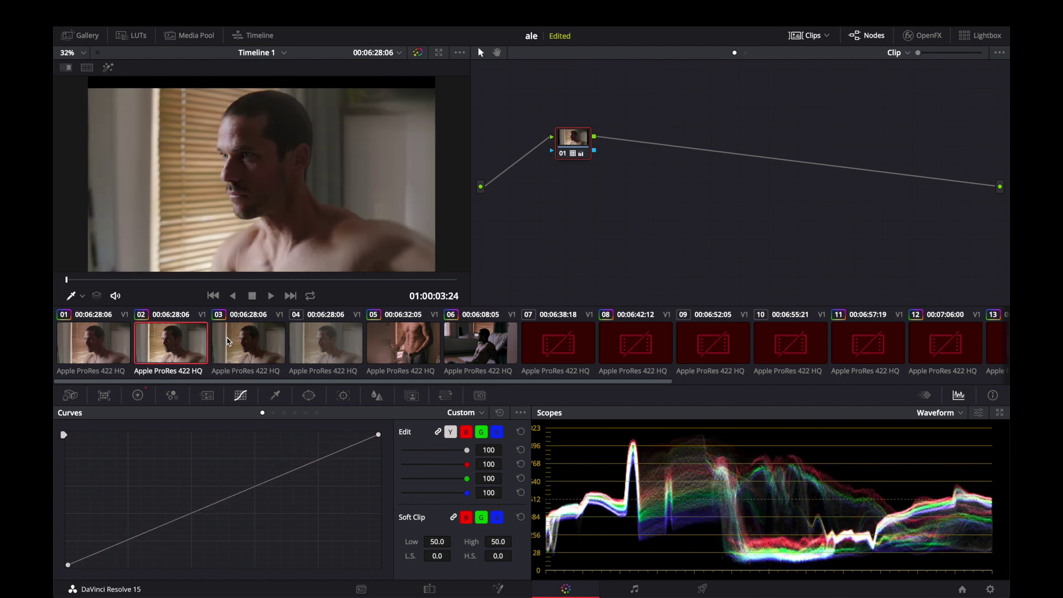
left_click(227, 344)
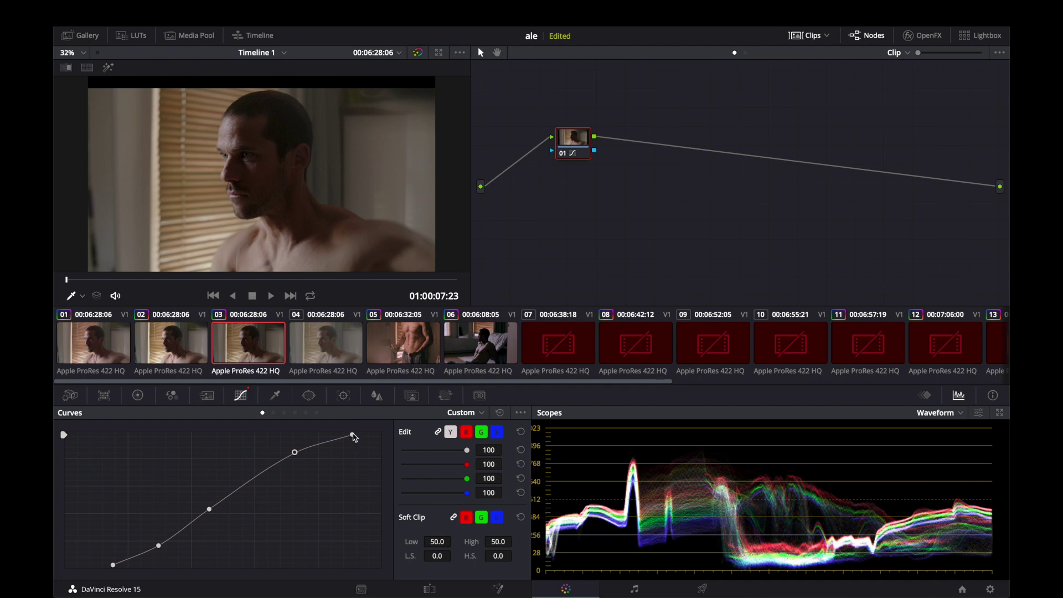
Pull the top curve point left and add an upper-midtone point on clip 03's curve.
left_click_drag(352, 435, 290, 452)
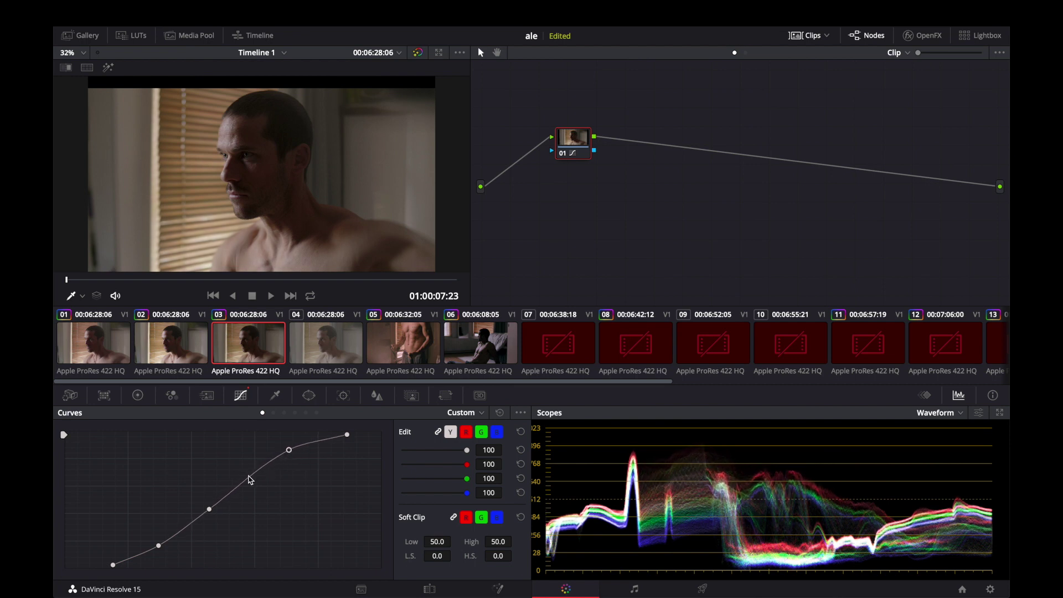
left_click_drag(247, 483, 243, 479)
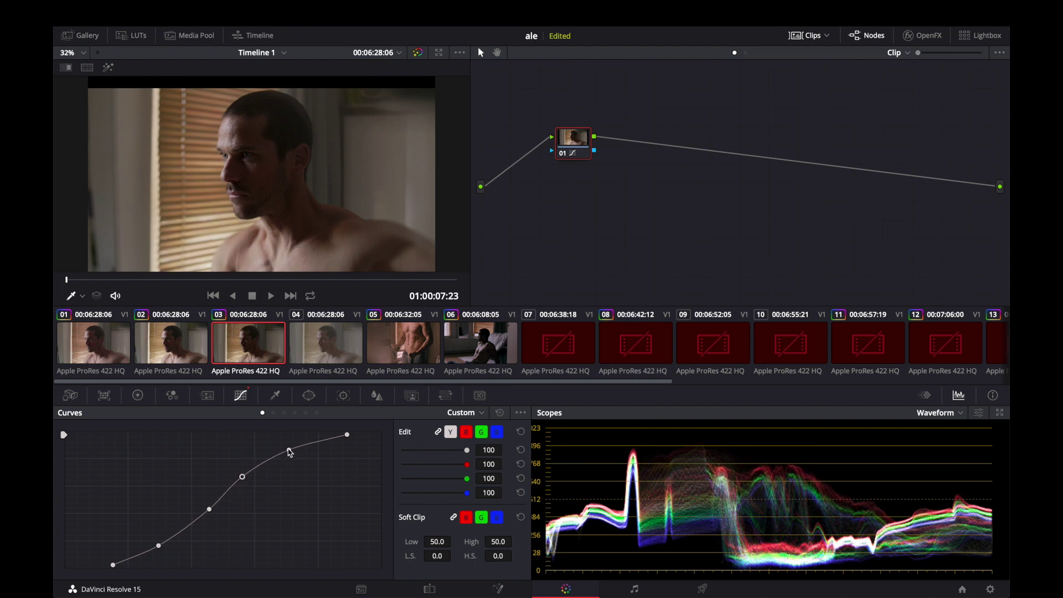
left_click_drag(289, 451, 289, 449)
Cycle through clips 01, 02 and 03 to compare their grades.
left_click(169, 342)
left_click(102, 351)
left_click(165, 345)
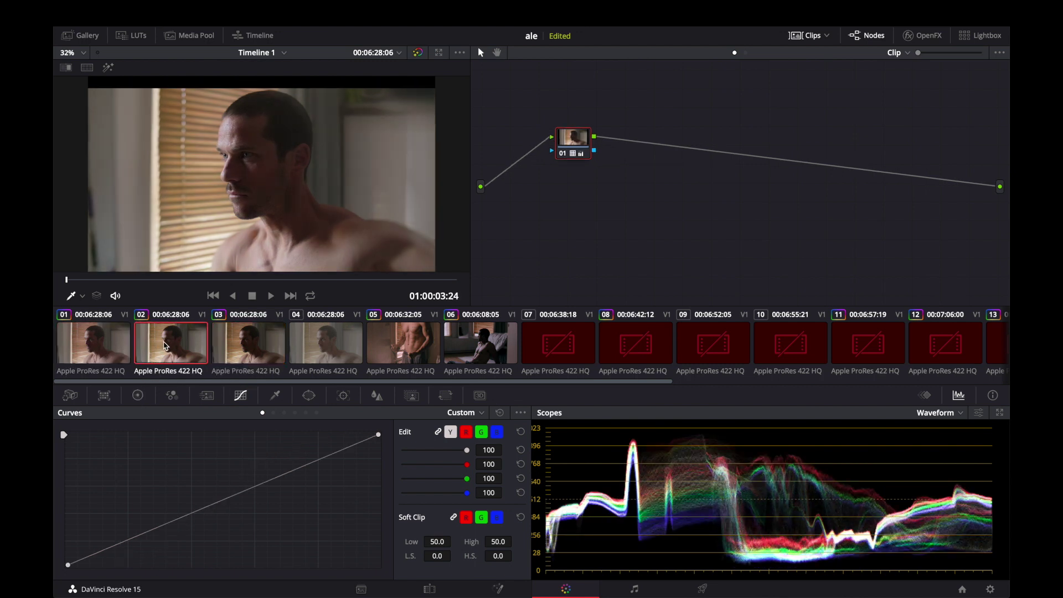
left_click(239, 344)
left_click(182, 346)
left_click(250, 338)
left_click(179, 359)
left_click(118, 354)
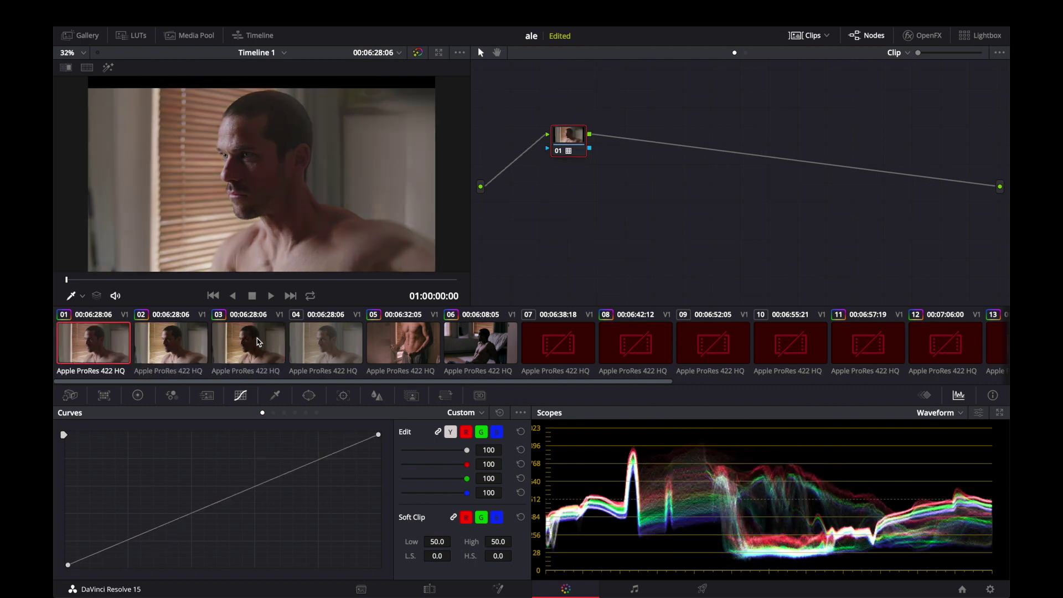
left_click(260, 343)
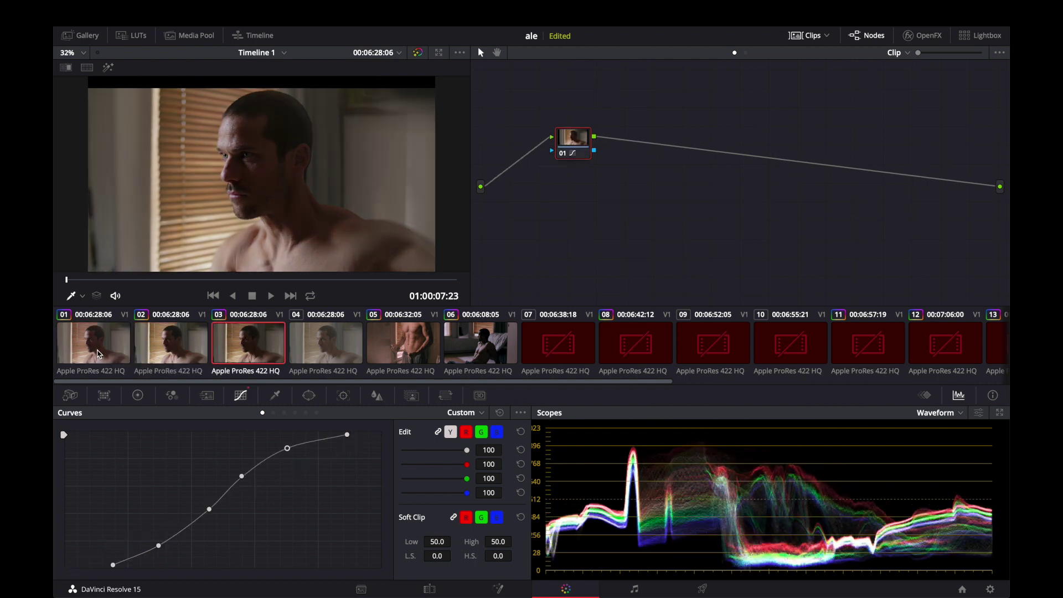
left_click(99, 355)
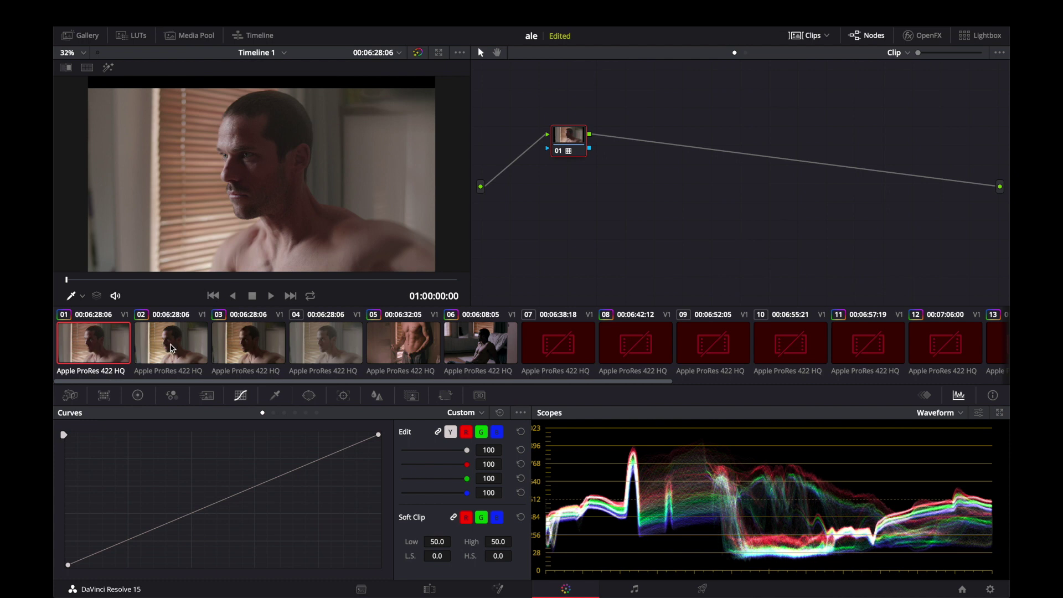
left_click(180, 339)
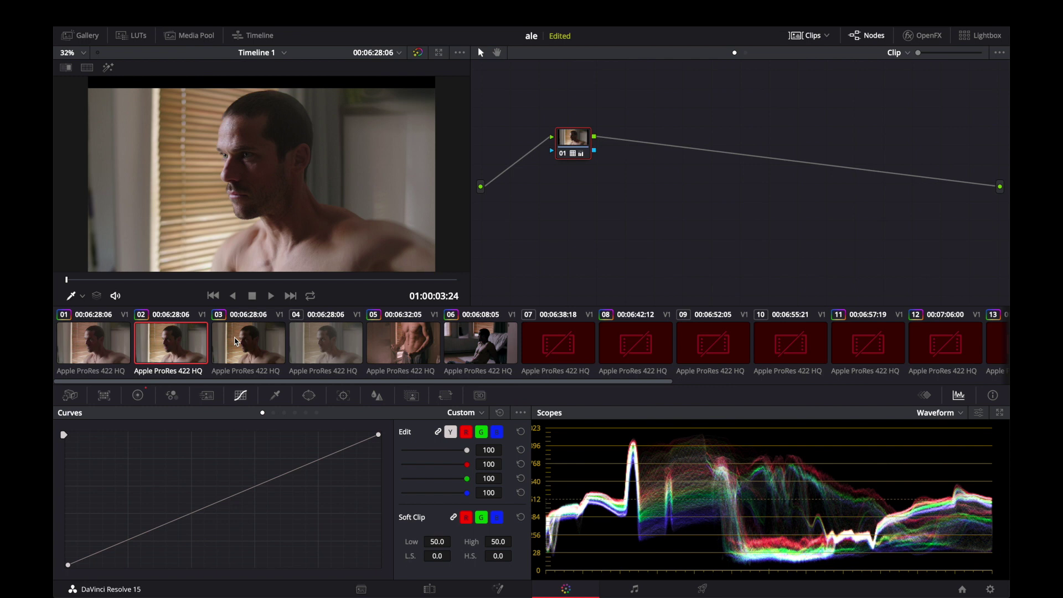
On clip 03, slightly nudge the low shadow and lower-midtone curve points.
left_click(237, 341)
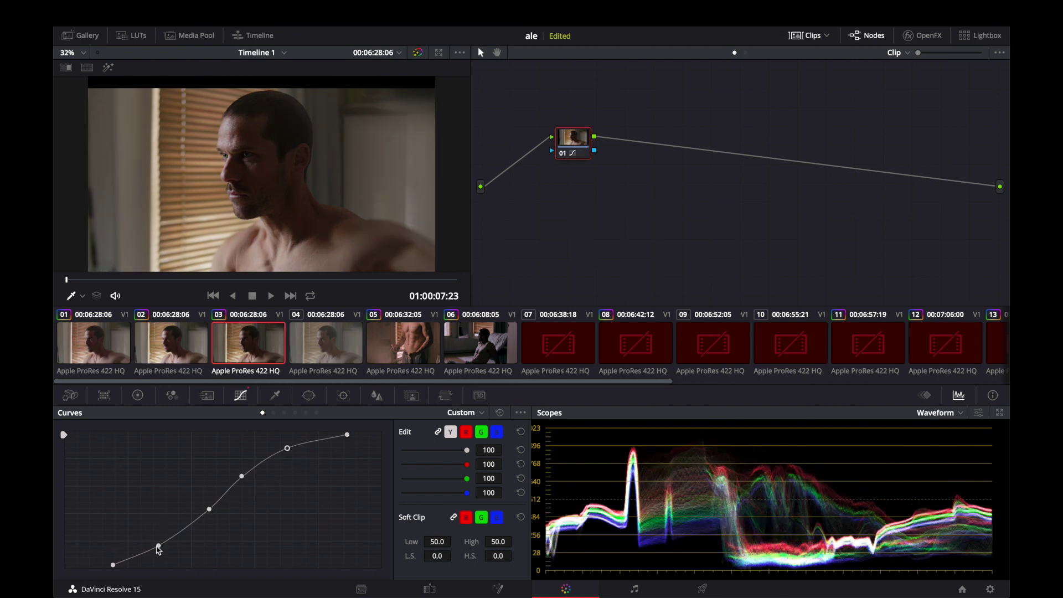
left_click_drag(160, 549, 157, 548)
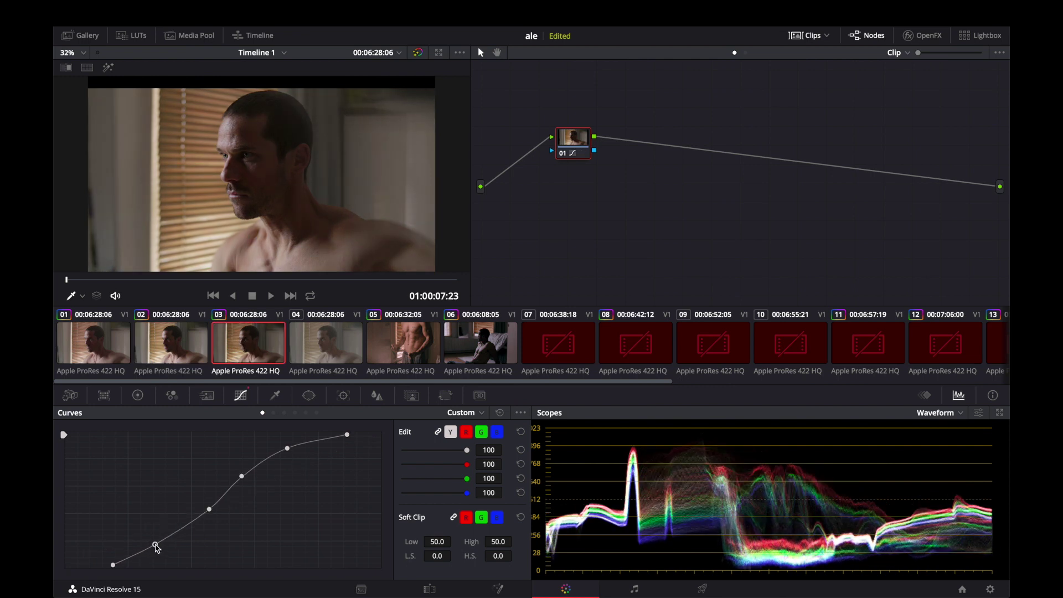
left_click_drag(211, 513, 209, 513)
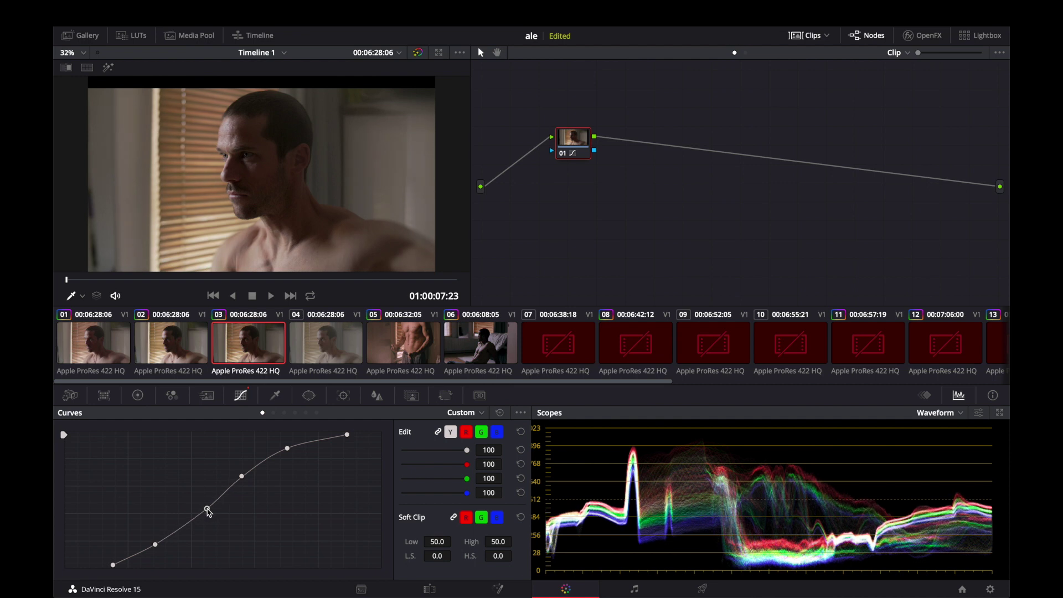
In the Color Wheels, set clip 03's Lift to -0.01, Temp to -170, and lower Gamma slightly.
left_click(137, 395)
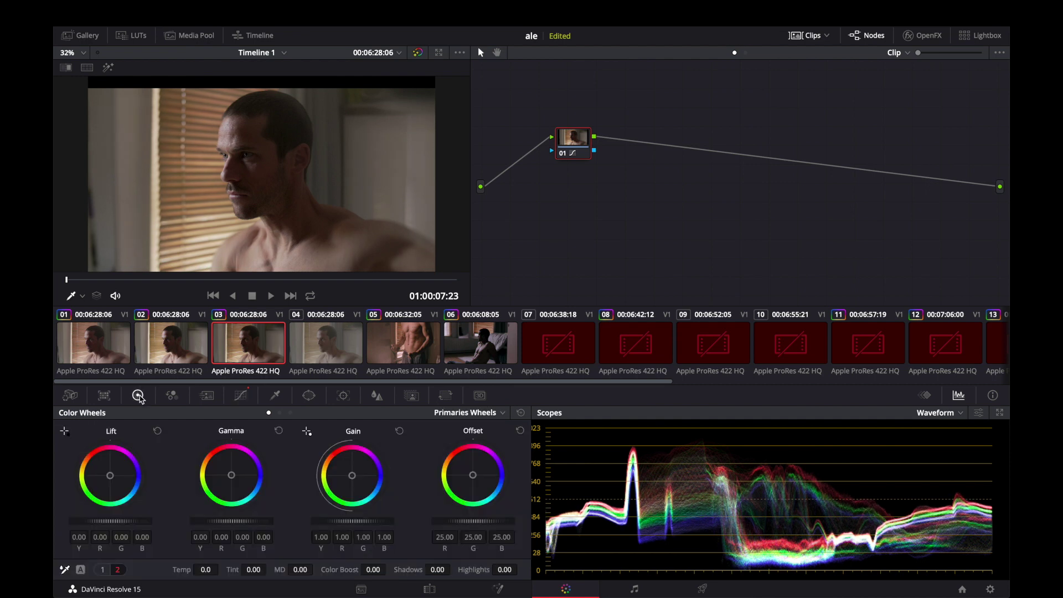
left_click_drag(132, 522, 127, 522)
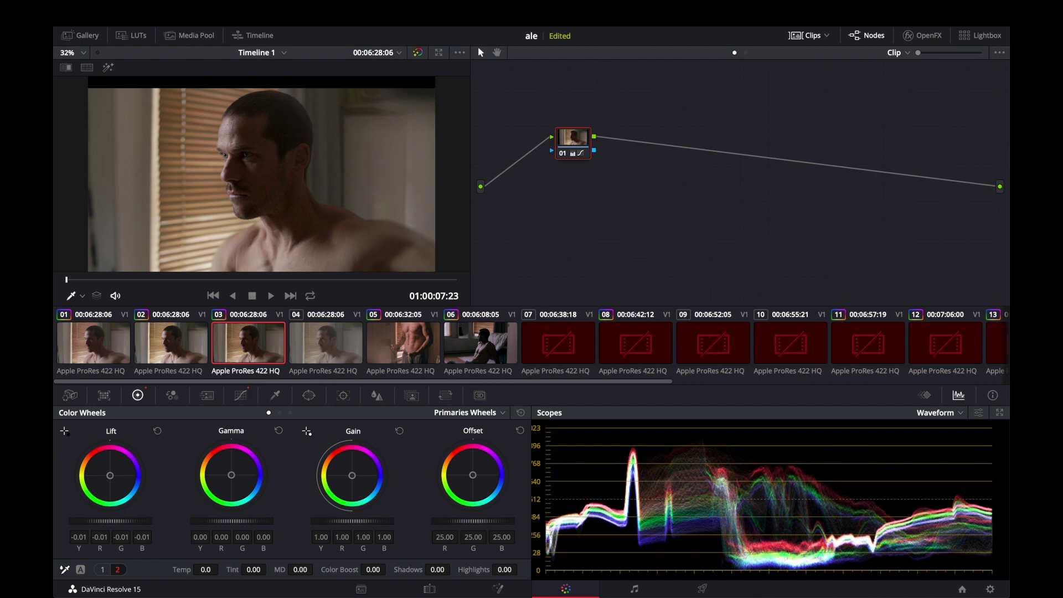
mouse_move(206, 569)
left_mouse_down()
mouse_move(177, 570)
mouse_move(222, 570)
left_mouse_up()
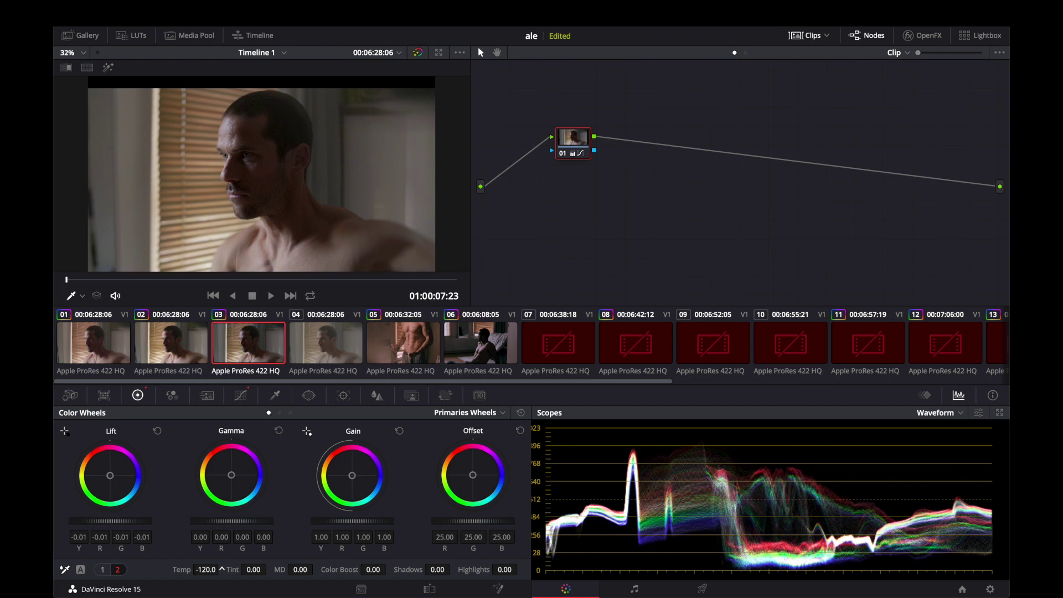
scroll(221, 570, "down", 5)
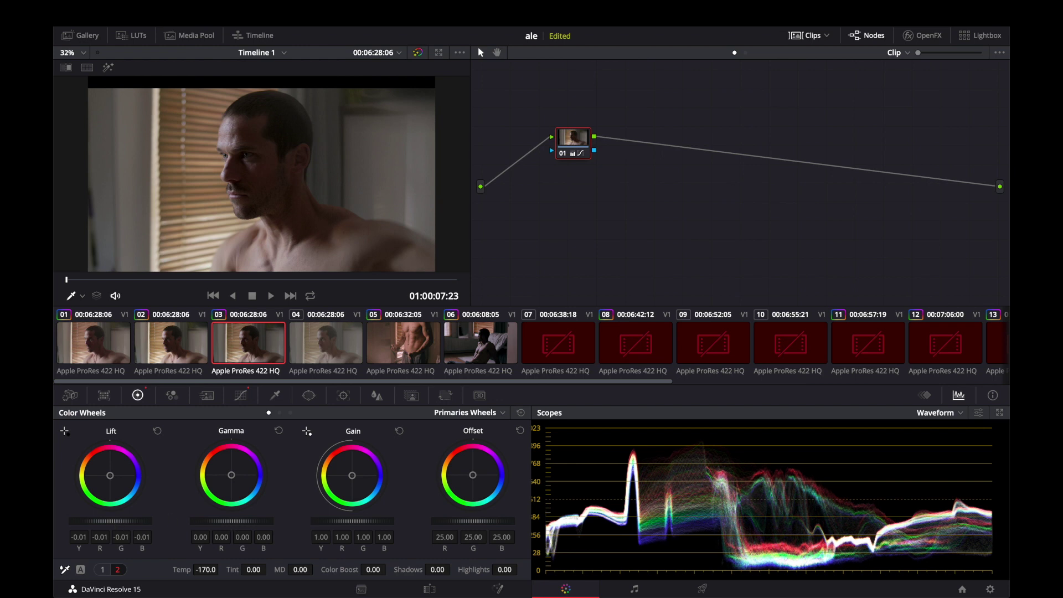
left_click_drag(232, 521, 227, 521)
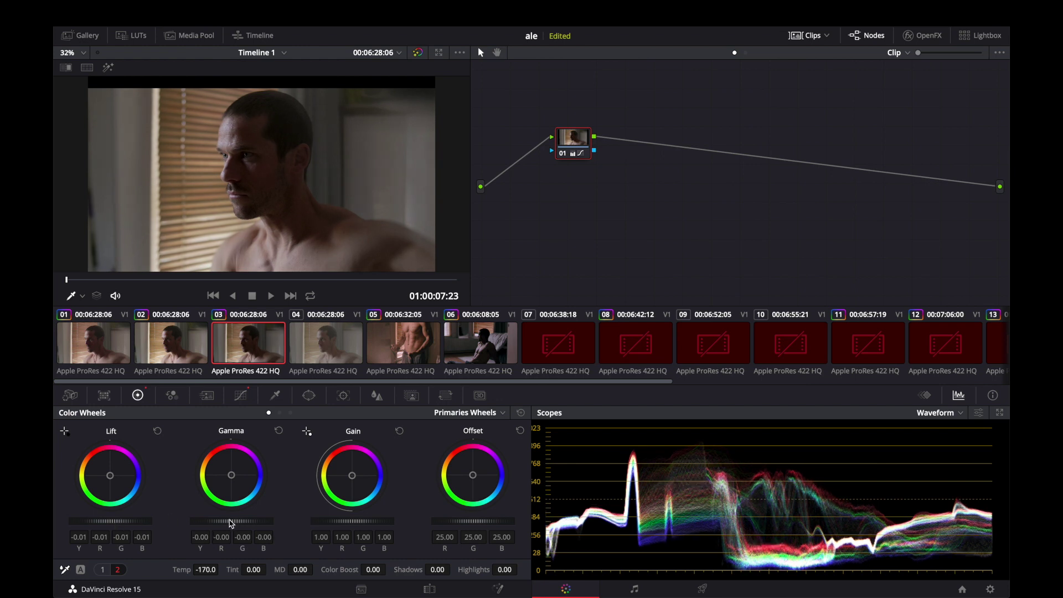
Compare clip 03 against clips 01 and 02, ending on clip 03.
left_click(185, 349)
left_click(98, 344)
left_click(164, 346)
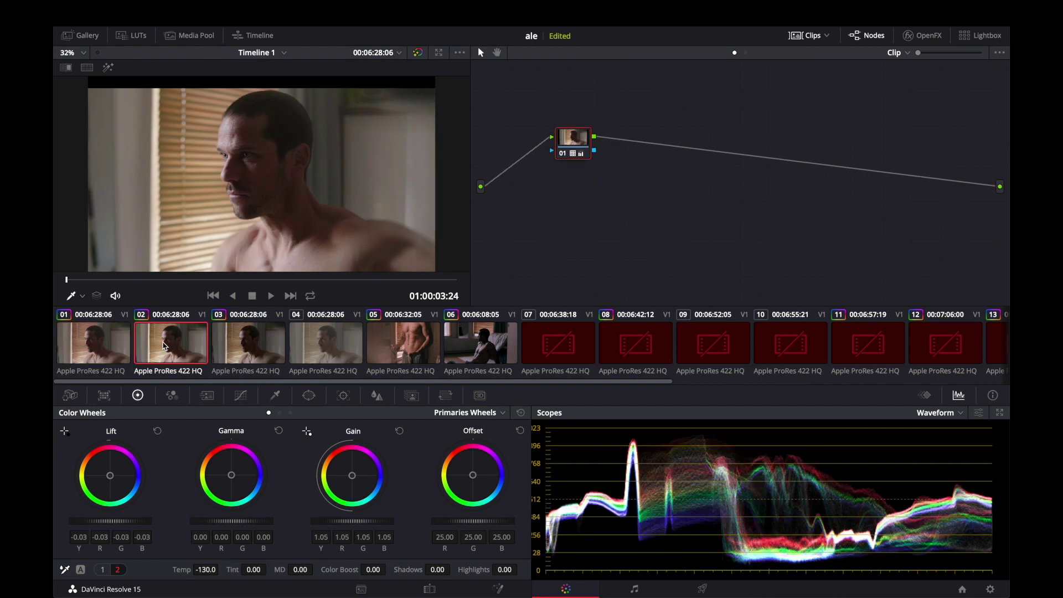
left_click(244, 341)
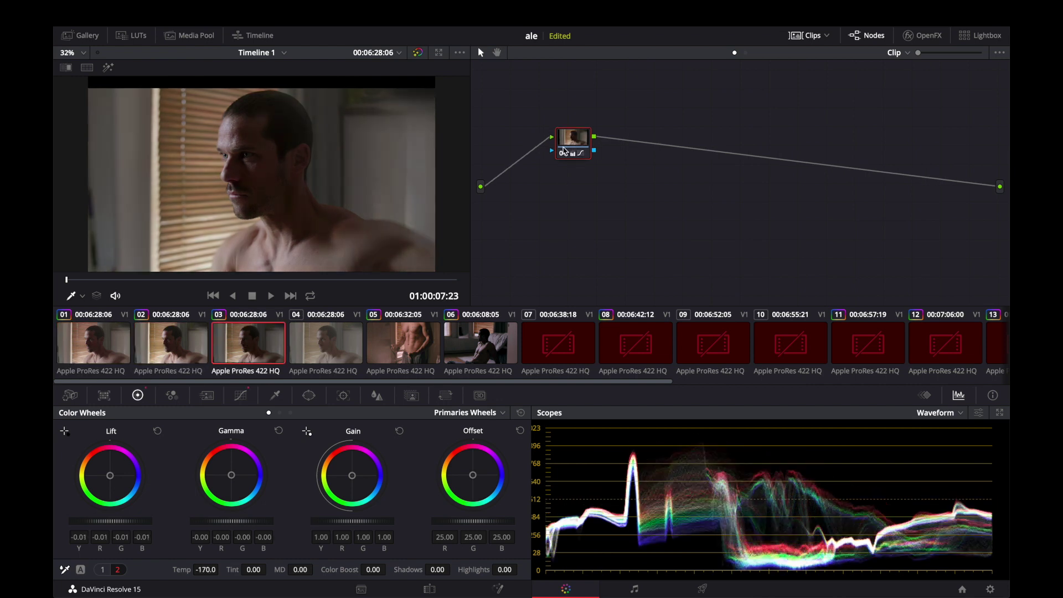
left_click(186, 343)
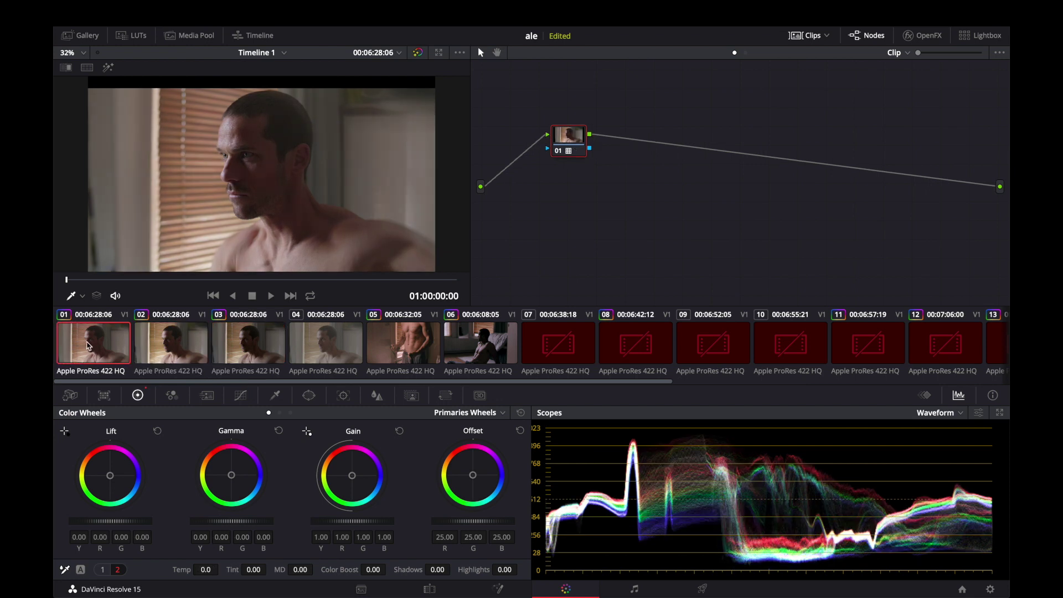
left_click(256, 339)
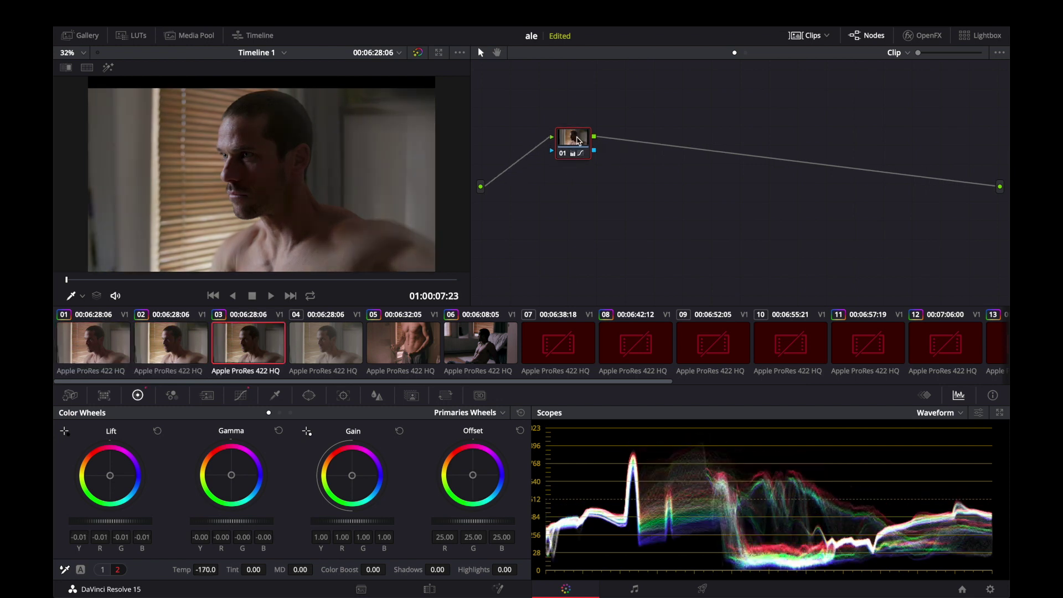
Add serial node 02 after node 01 and reposition it in the node graph.
right_click(577, 140)
mouse_move(608, 200)
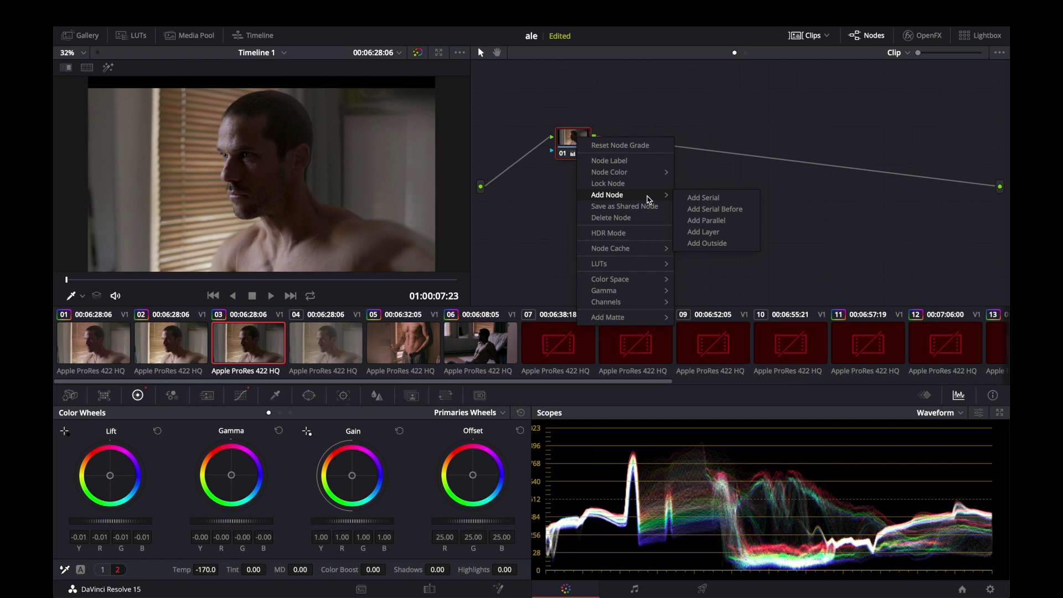
left_click(699, 203)
left_click_drag(622, 143, 578, 145)
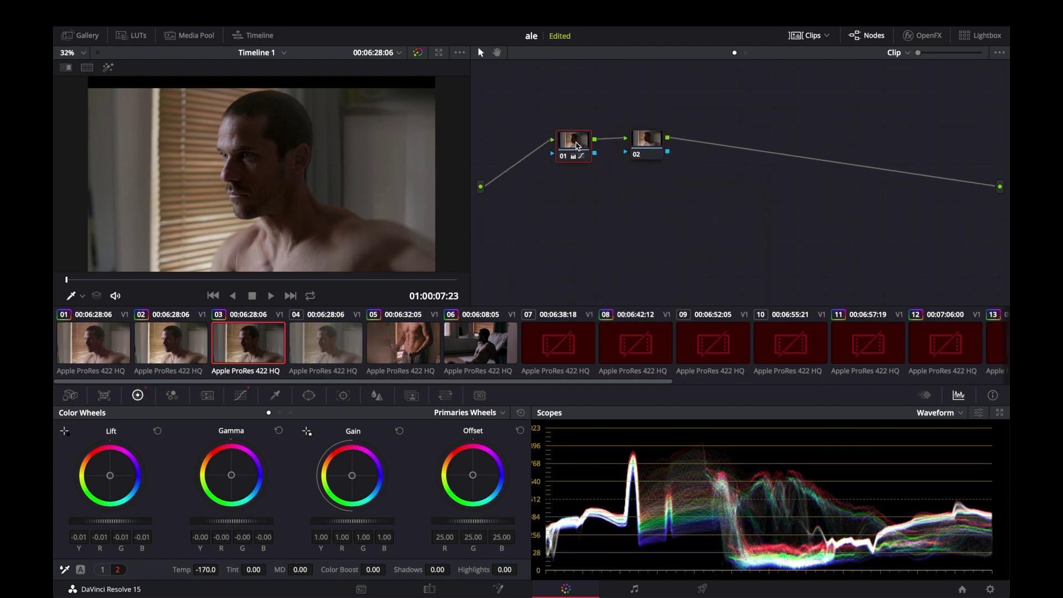
Select node 02 of clip 03, shift the Gamma and Lift colour balance slightly, and lower Lift to -0.02.
left_click(654, 147)
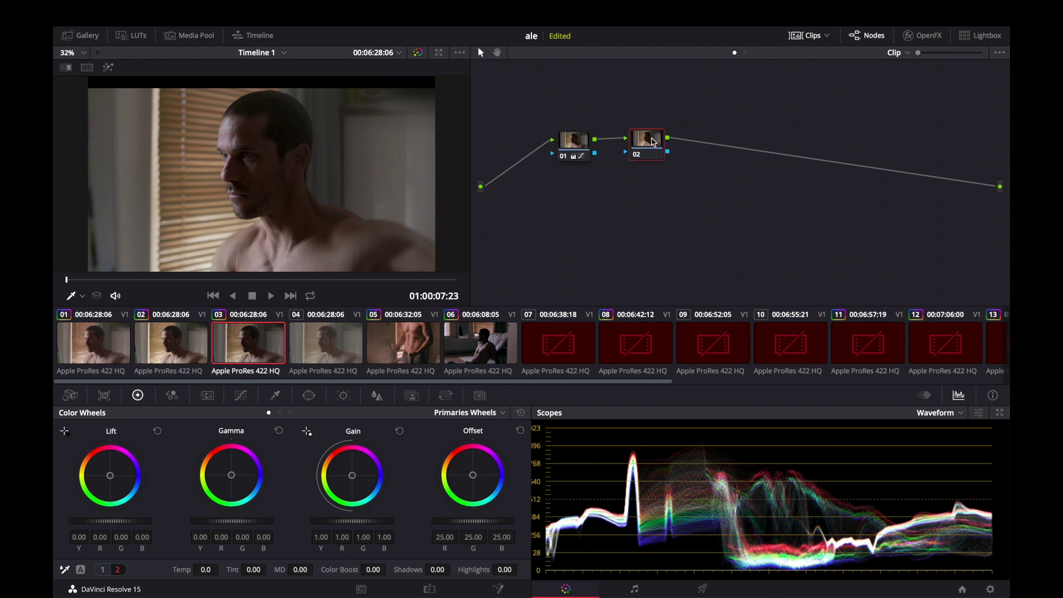
left_click_drag(576, 146, 576, 143)
left_click_drag(643, 143, 643, 140)
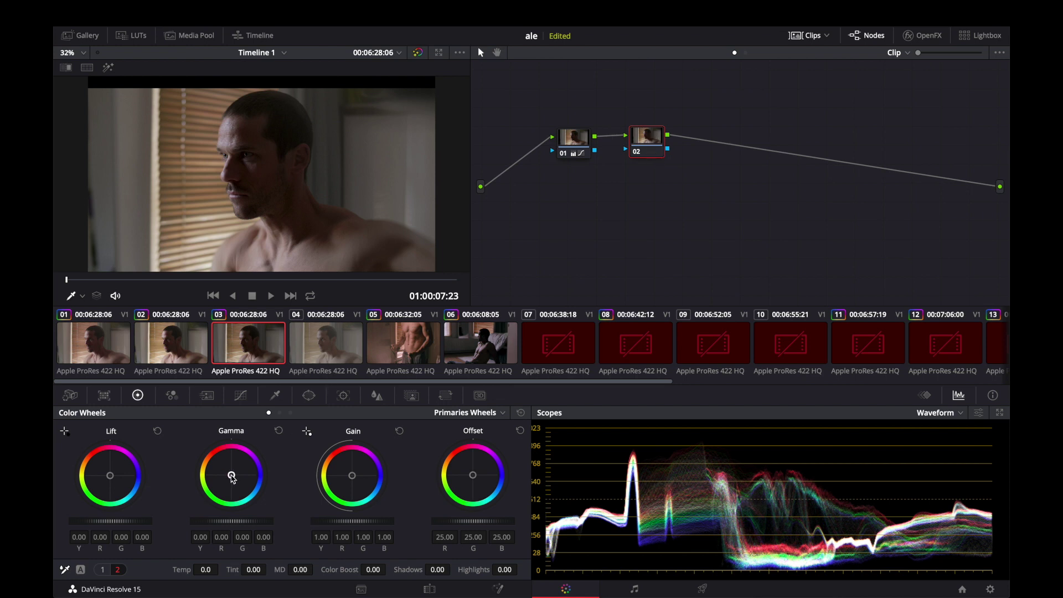
left_click_drag(232, 479, 231, 477)
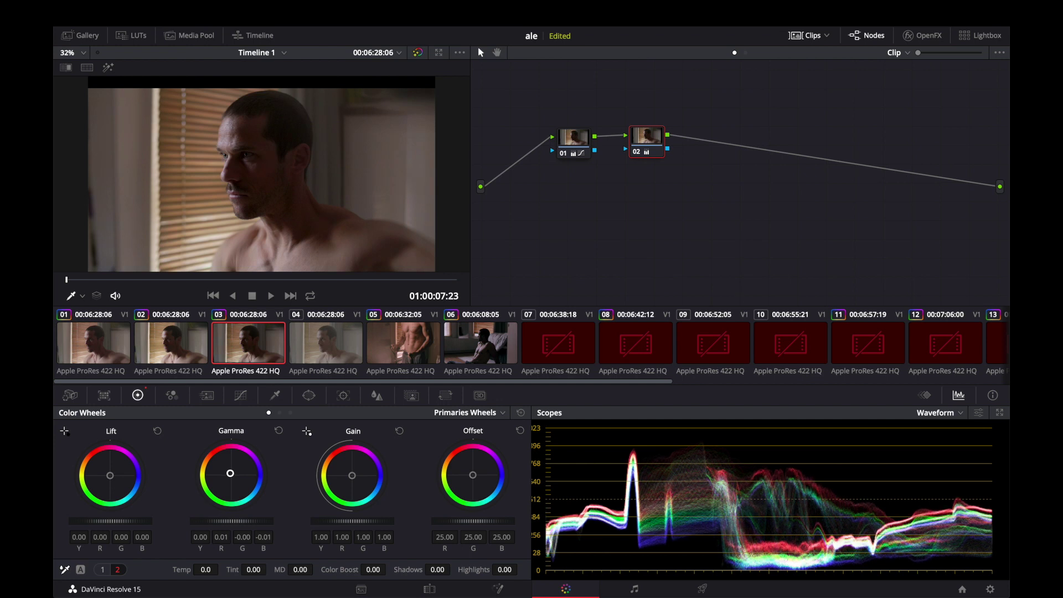
left_click_drag(112, 477, 115, 480)
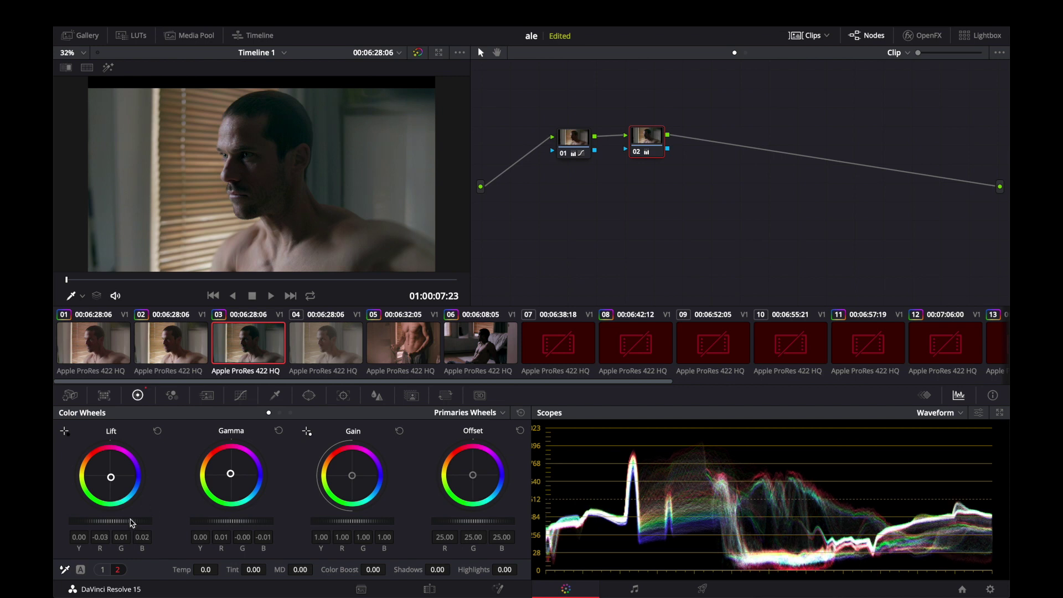
left_click_drag(111, 521, 104, 521)
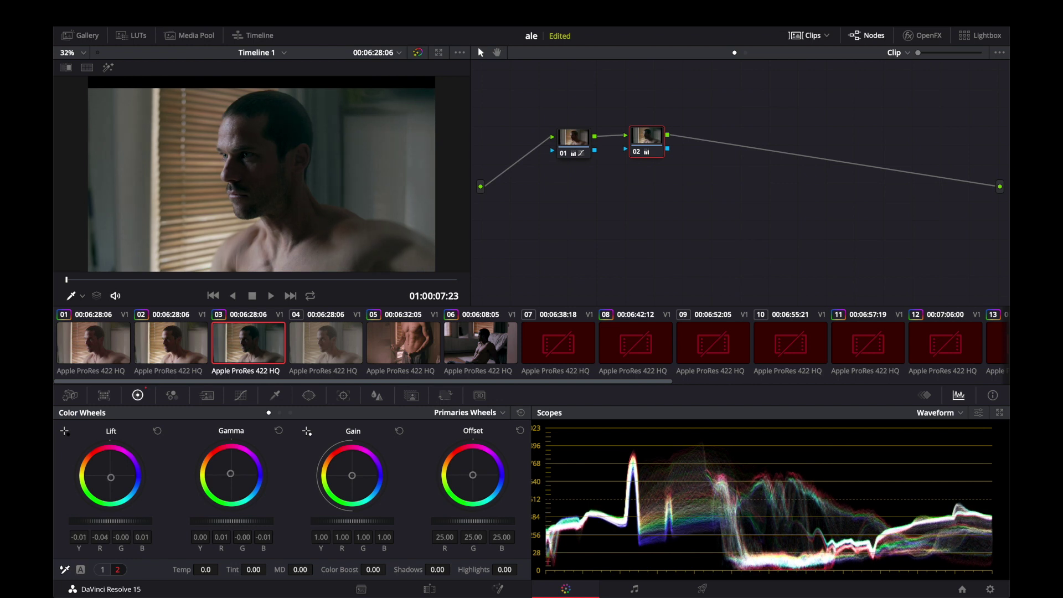
left_click(636, 152)
left_click(637, 152)
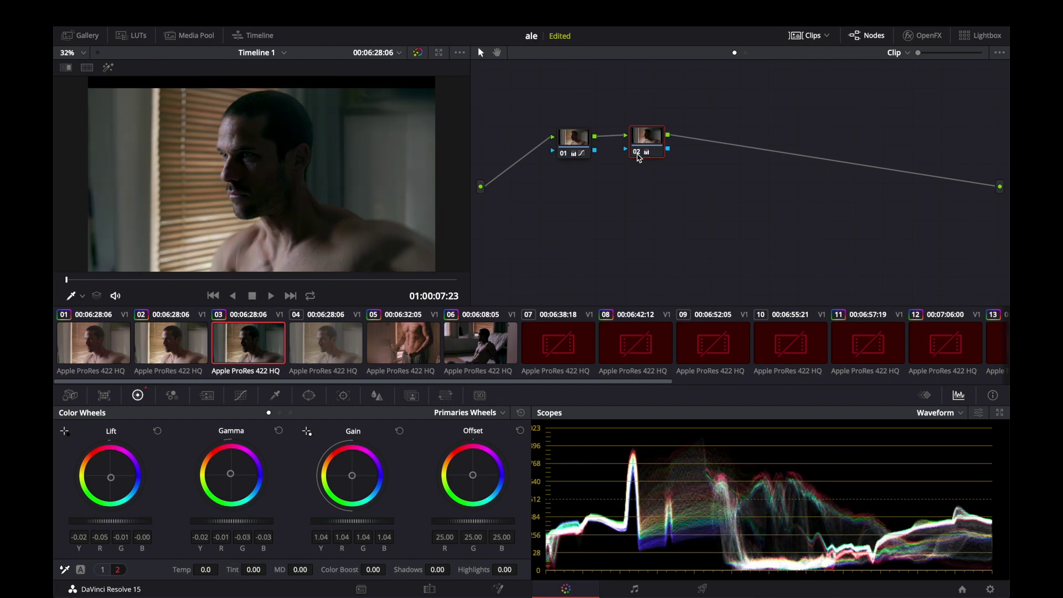
left_click(637, 152)
left_click(581, 137)
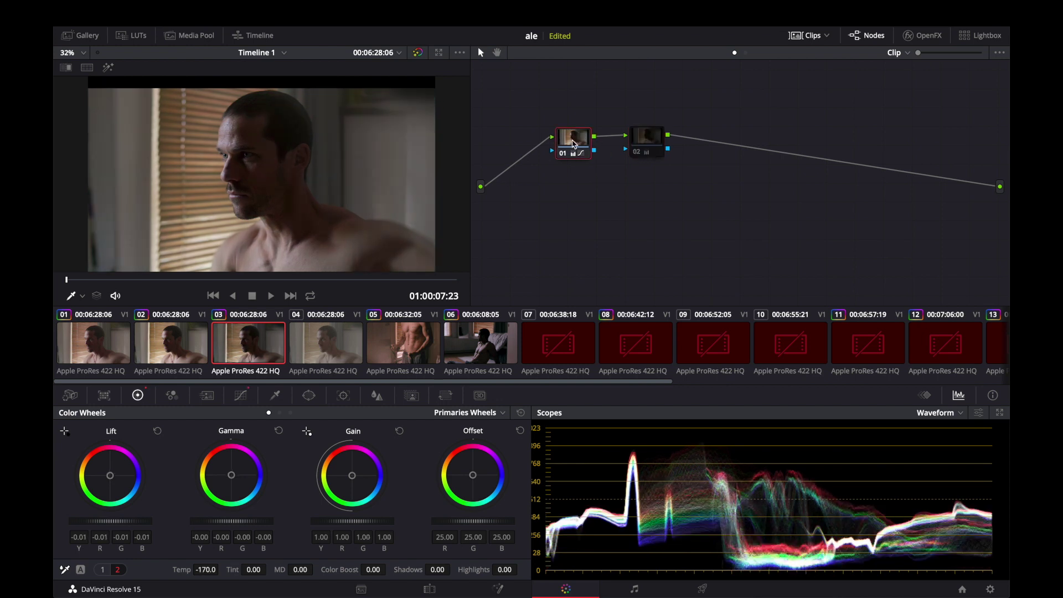
left_click_drag(581, 137, 579, 133)
left_click(177, 354)
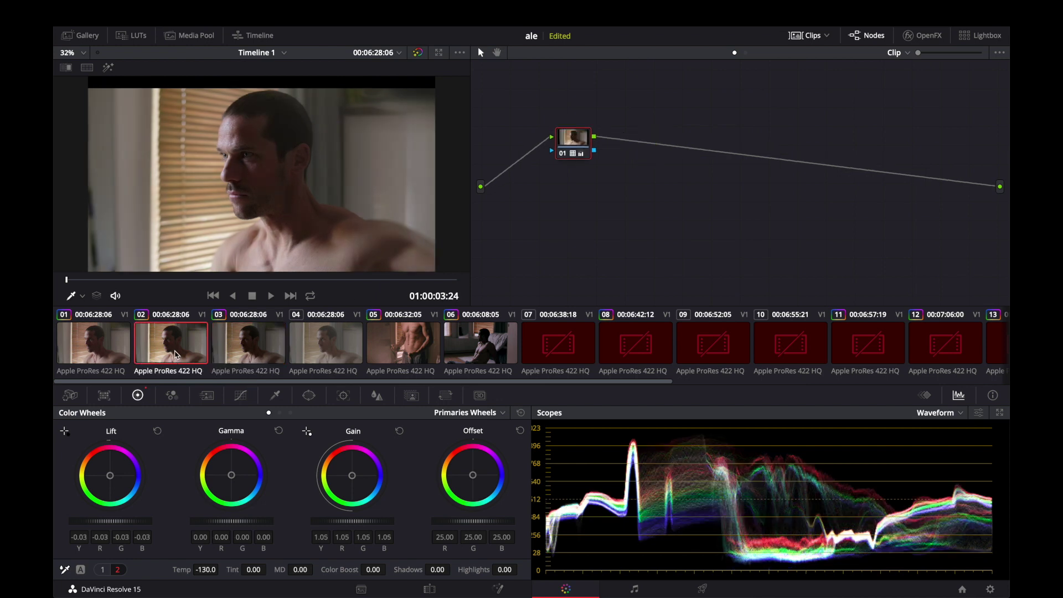
left_click(98, 351)
left_click(168, 340)
left_click(230, 338)
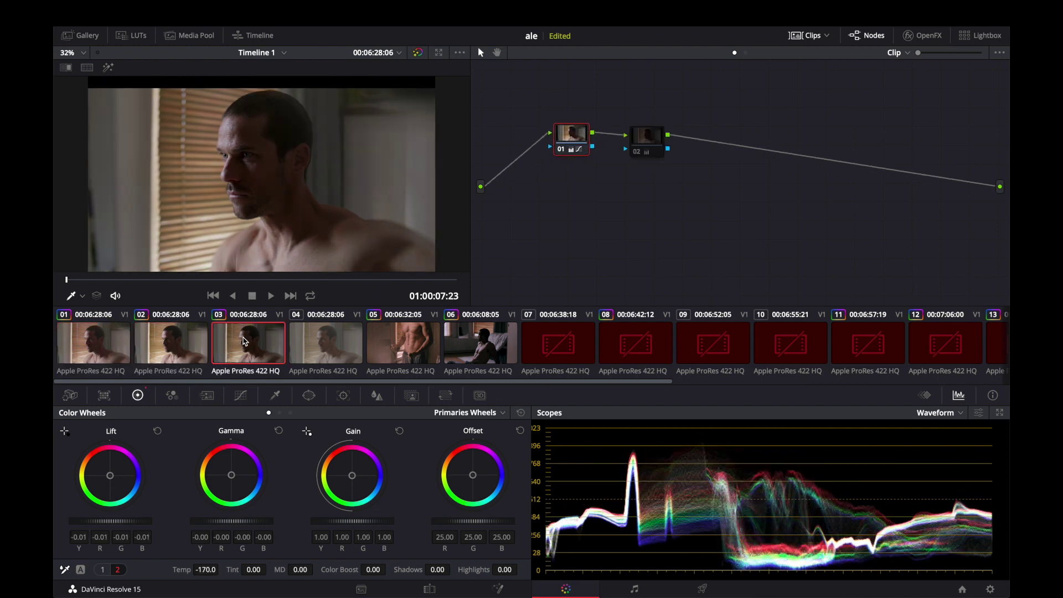
left_click(319, 339)
left_click(246, 344)
left_click(155, 353)
left_click(106, 344)
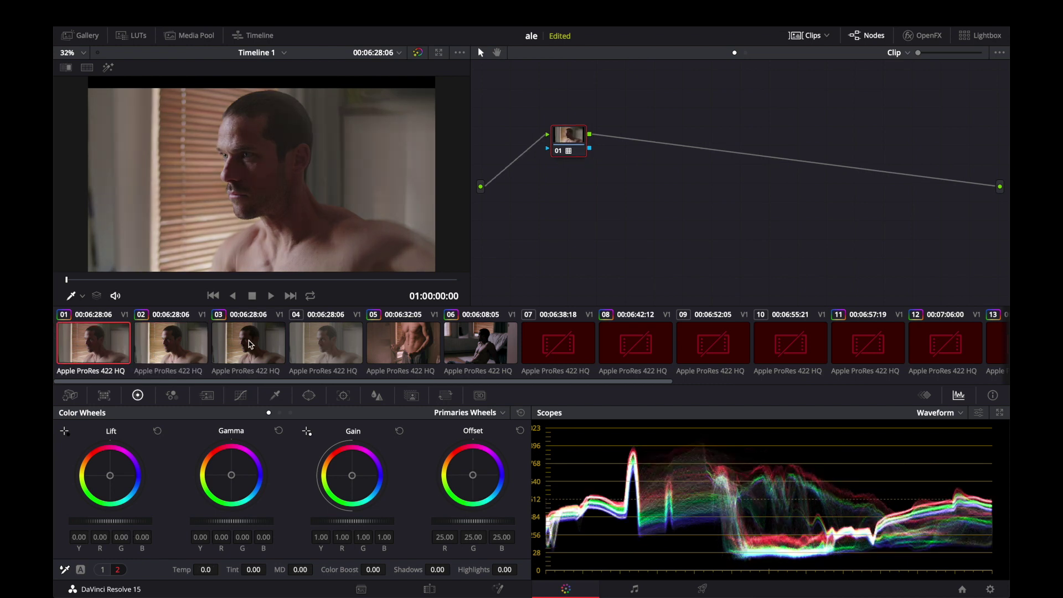
left_click(314, 346)
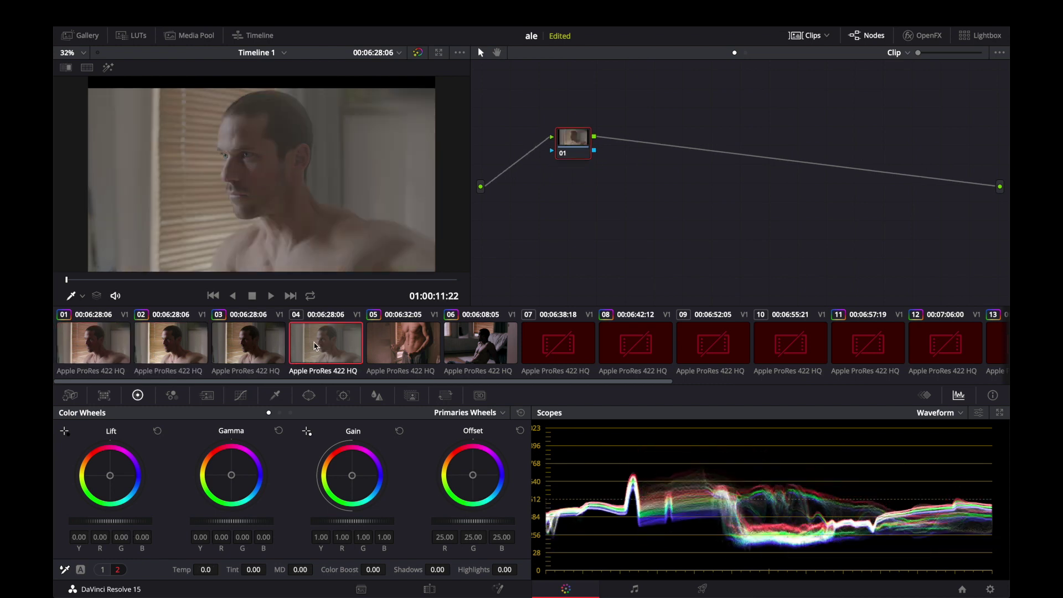
left_click(262, 349)
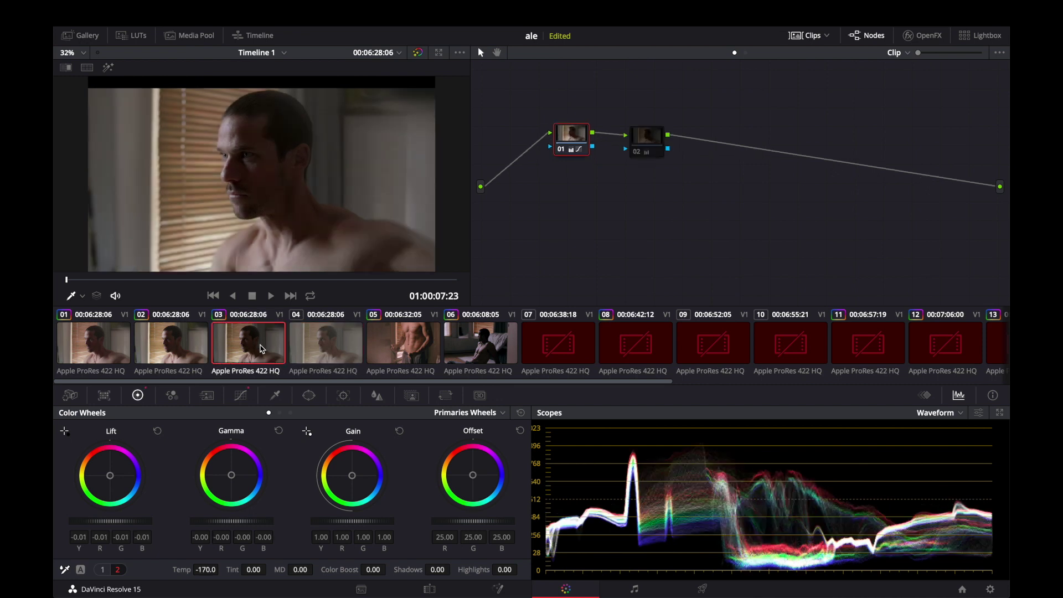
left_click(334, 342)
left_click(257, 342)
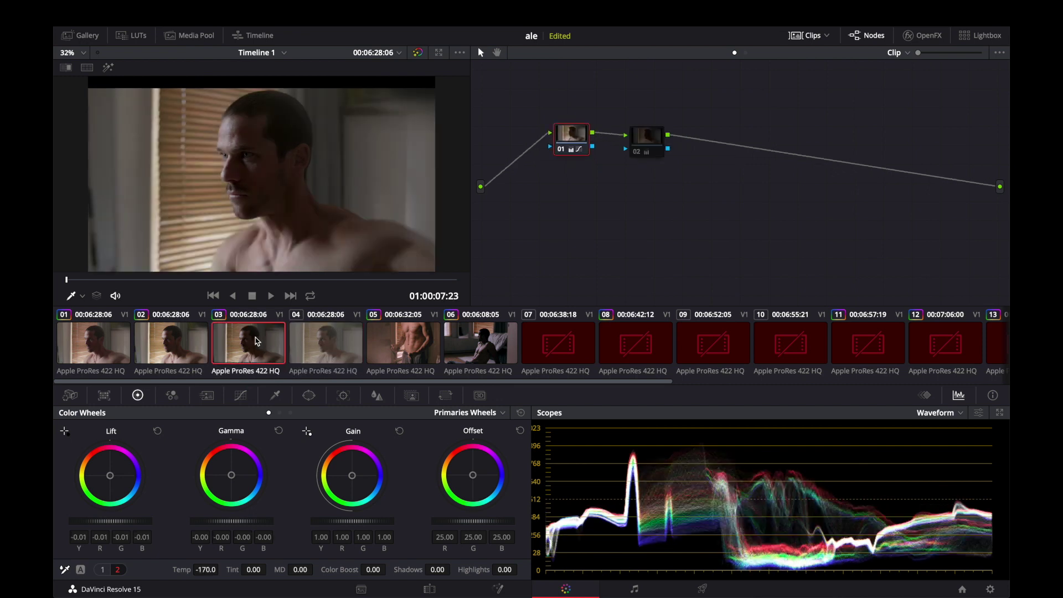
left_click(186, 342)
left_click(114, 341)
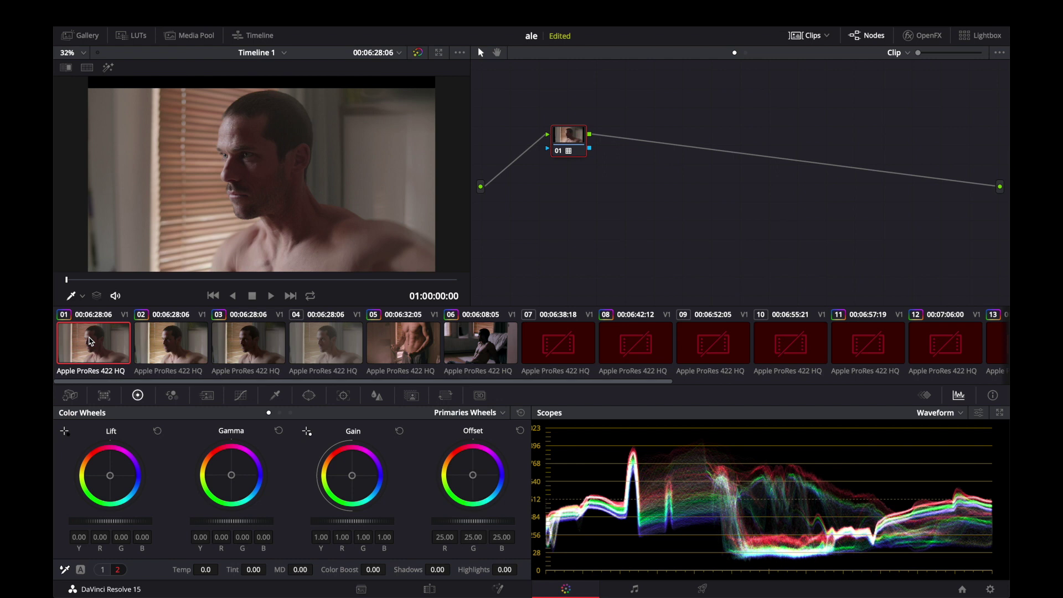
left_click(314, 348)
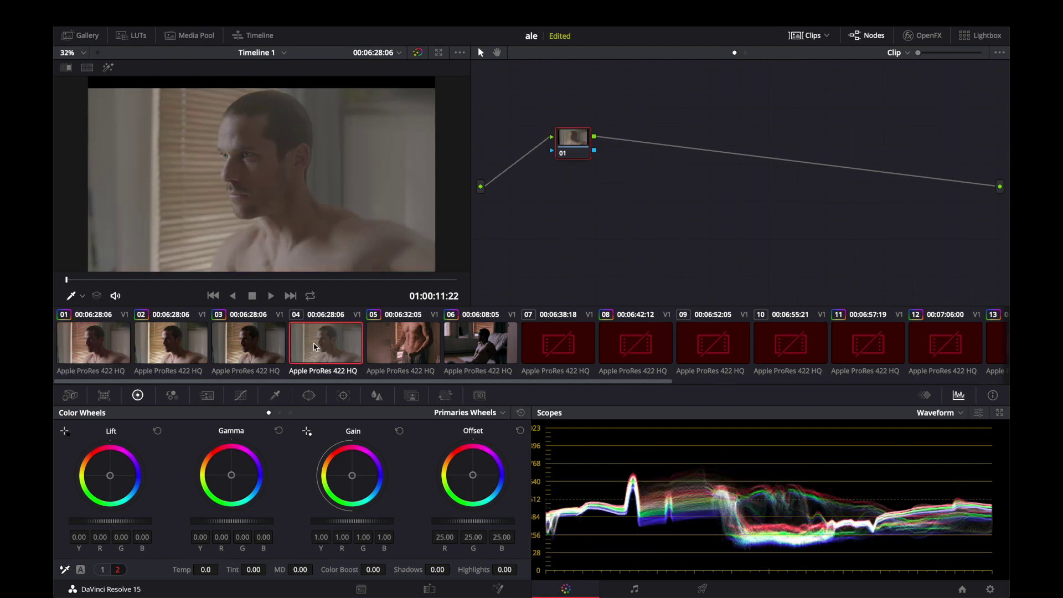
Apply the Millenio 3D LUT from Fashion LUTs to clip 04's node 01.
right_click(573, 141)
mouse_move(609, 270)
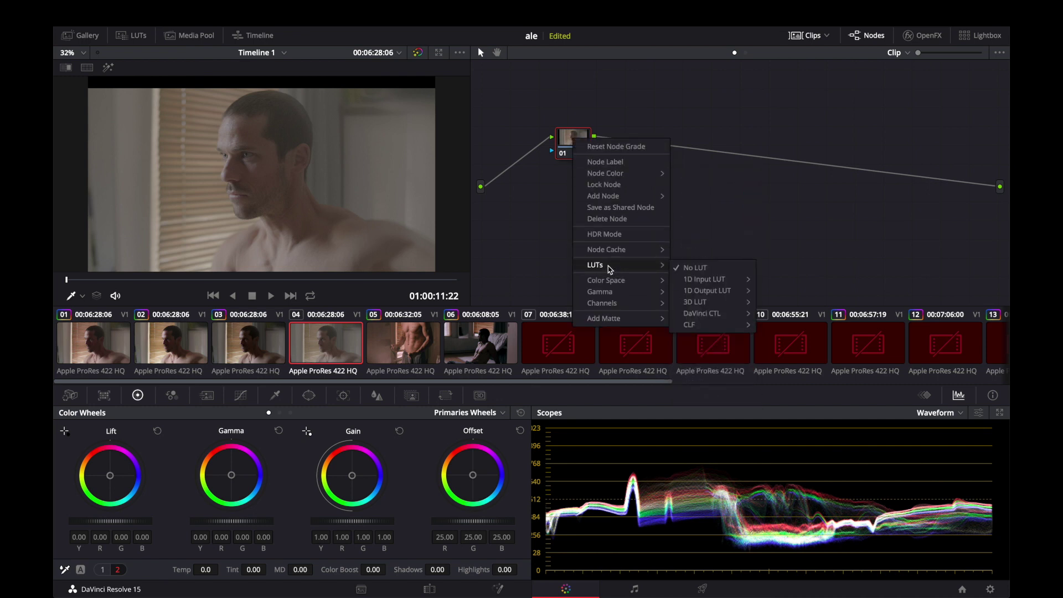
mouse_move(712, 302)
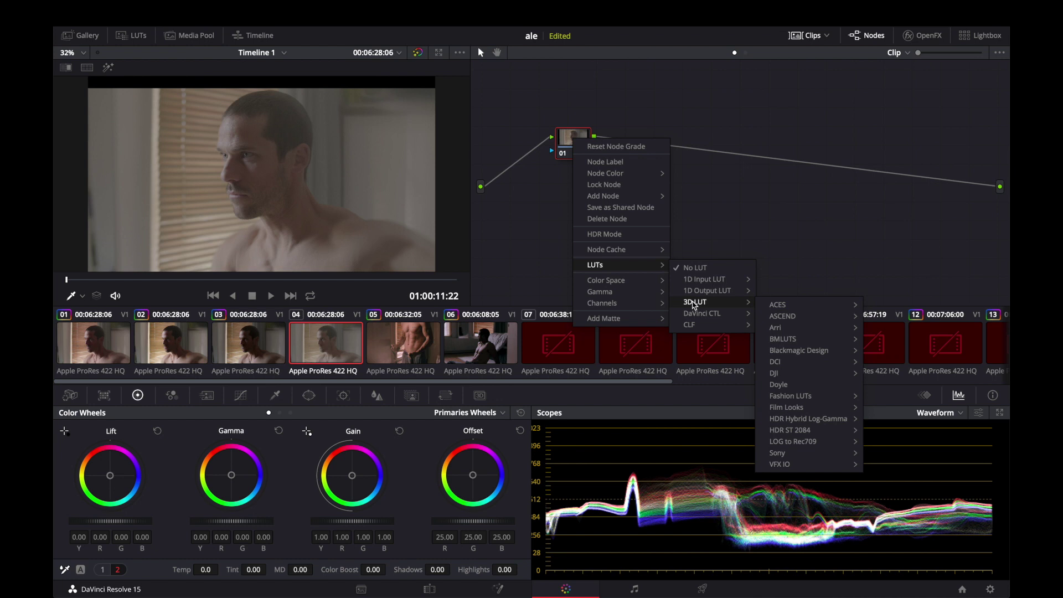
mouse_move(852, 405)
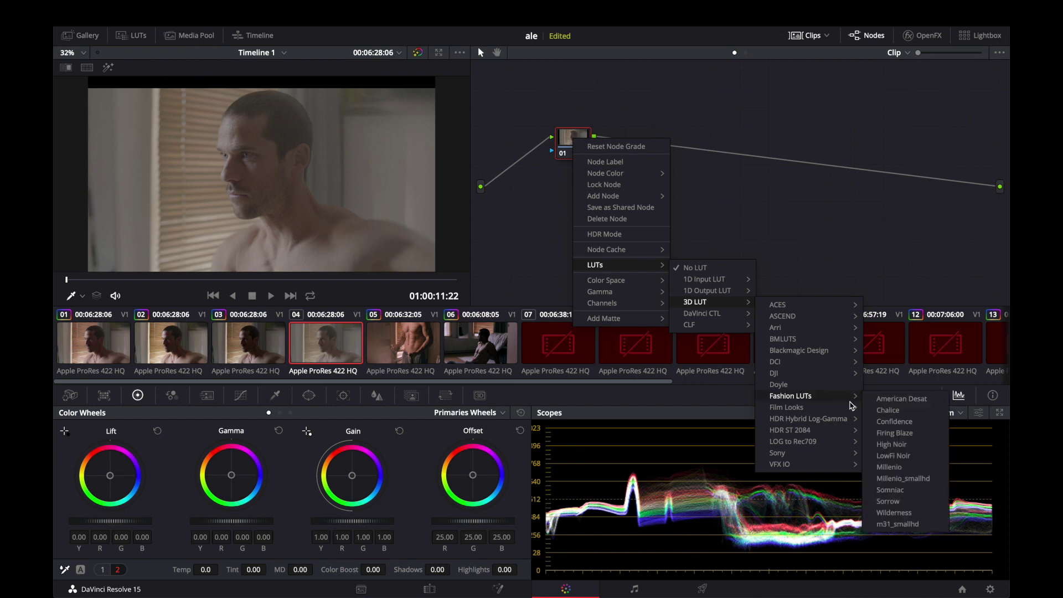
left_click(890, 469)
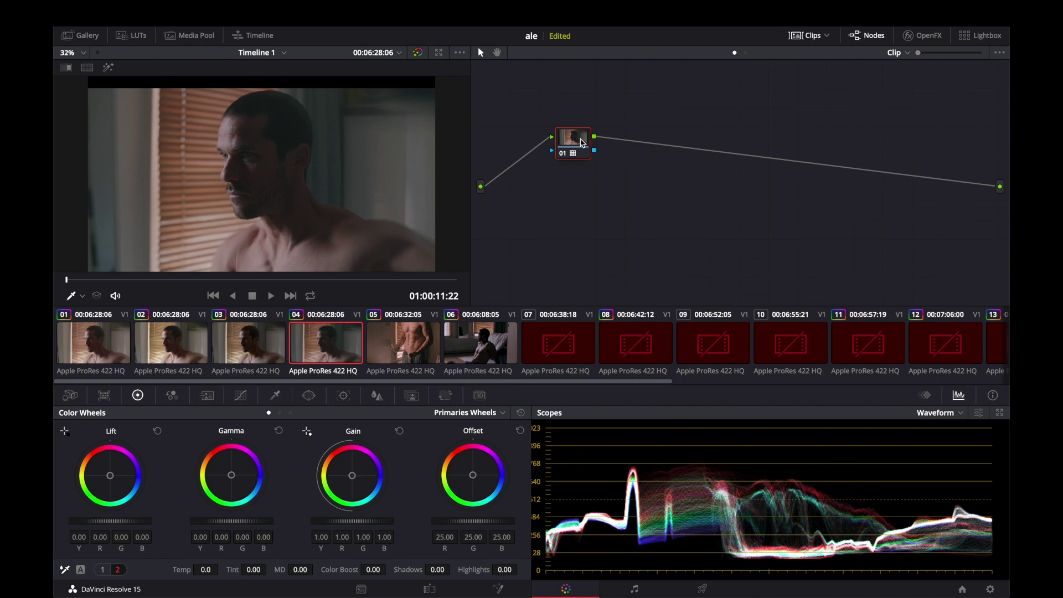
Add a serial node 02 after node 01 and lower its Lift master to -0.03.
right_click(582, 143)
mouse_move(610, 197)
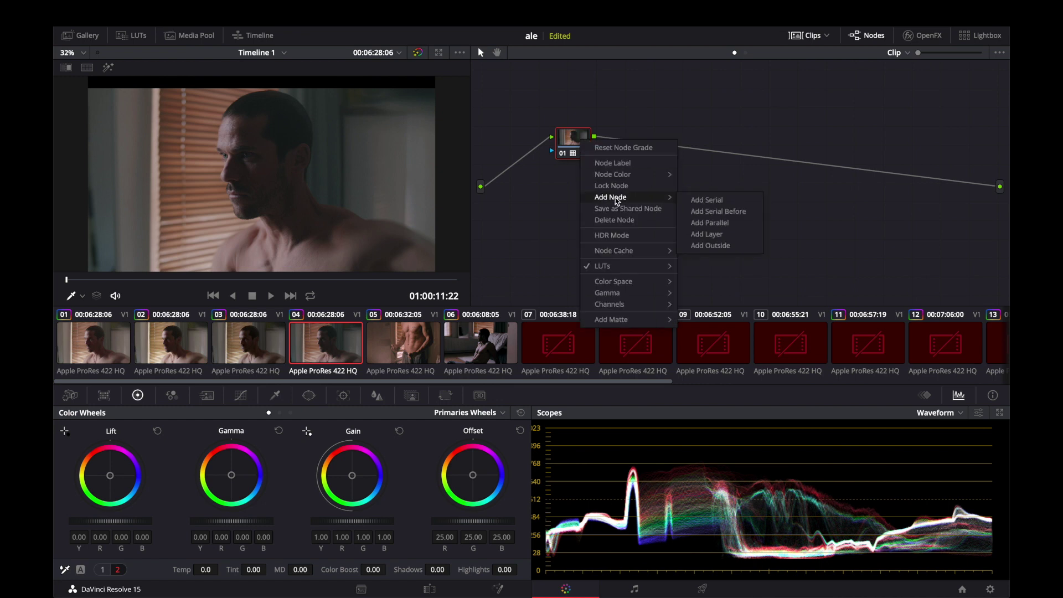
left_click(703, 200)
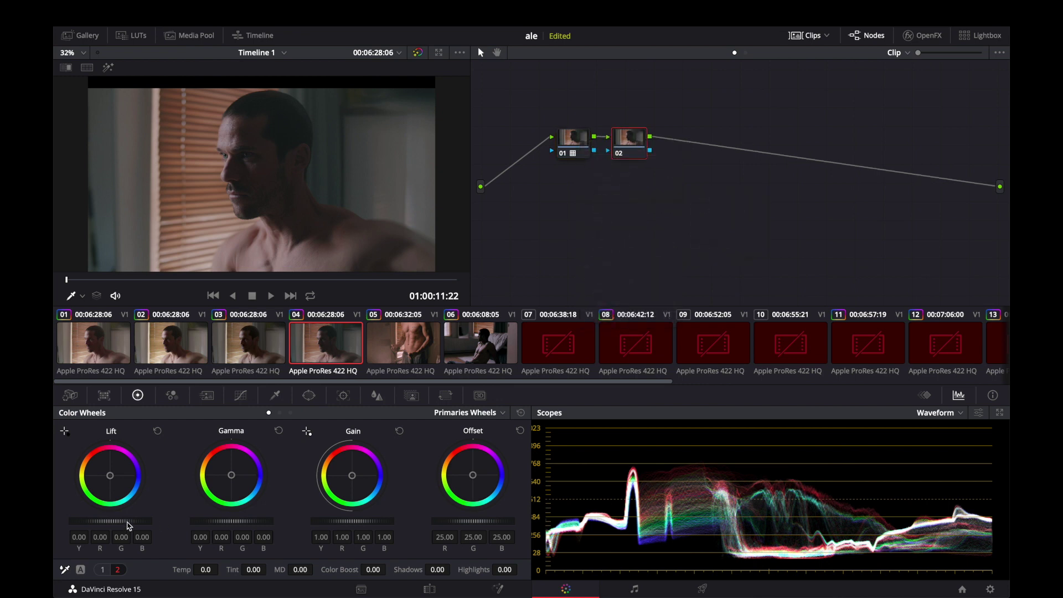
left_click_drag(111, 521, 103, 521)
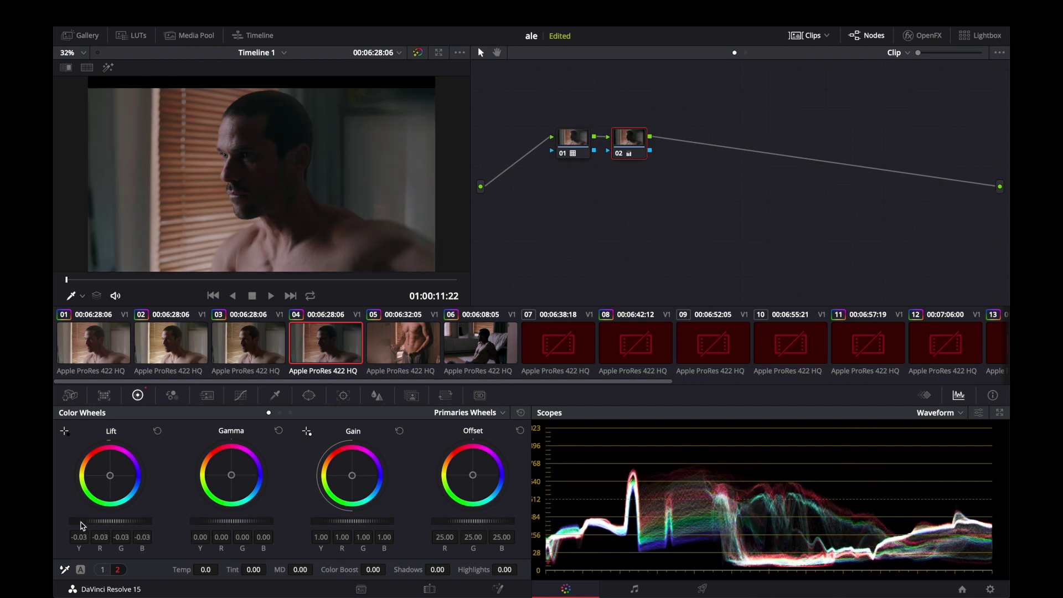
On the Lum Vs Sat curve, pull the darkest end down to 0.53 to desaturate deep shadows.
left_click(241, 395)
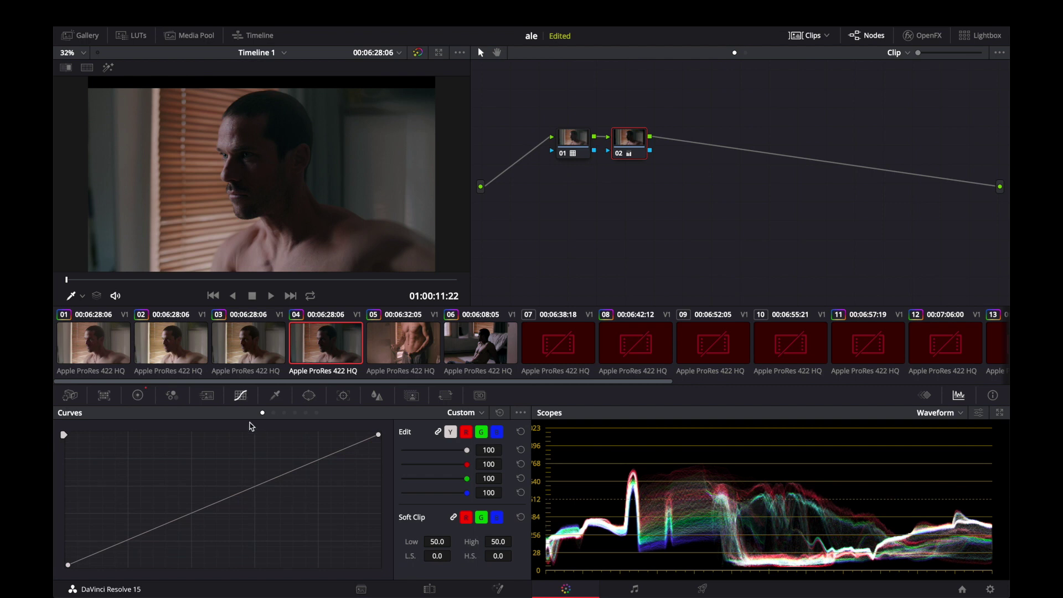
left_click(295, 414)
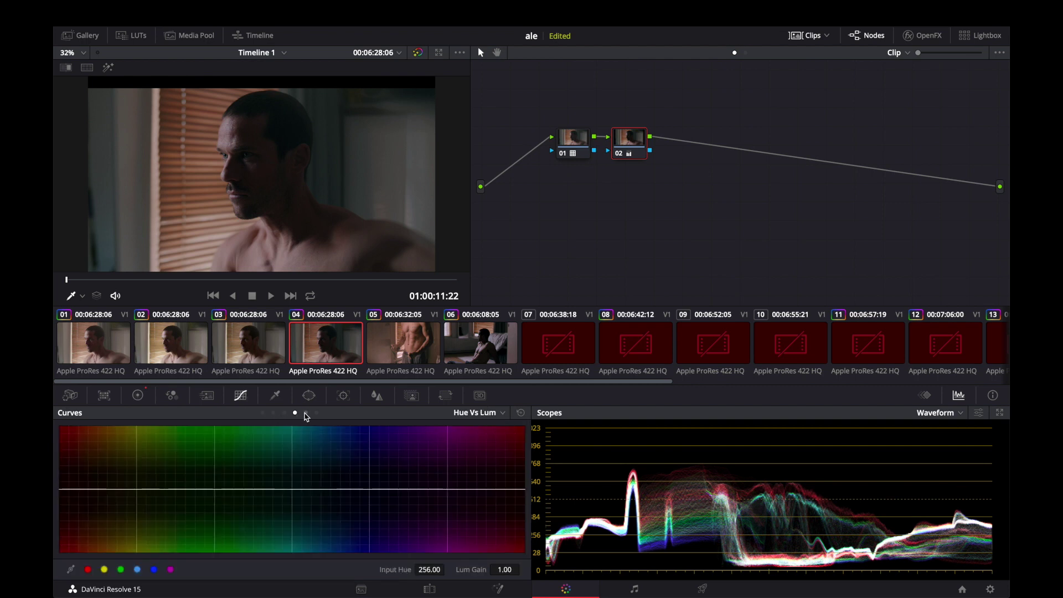
left_click(306, 413)
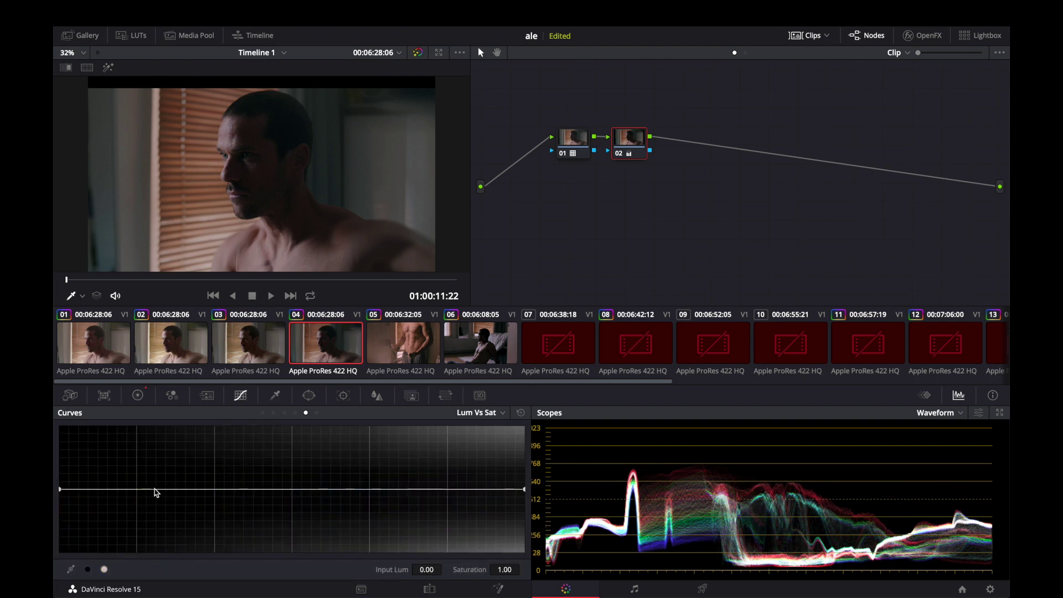
left_click(153, 490)
left_click_drag(60, 490, 60, 520)
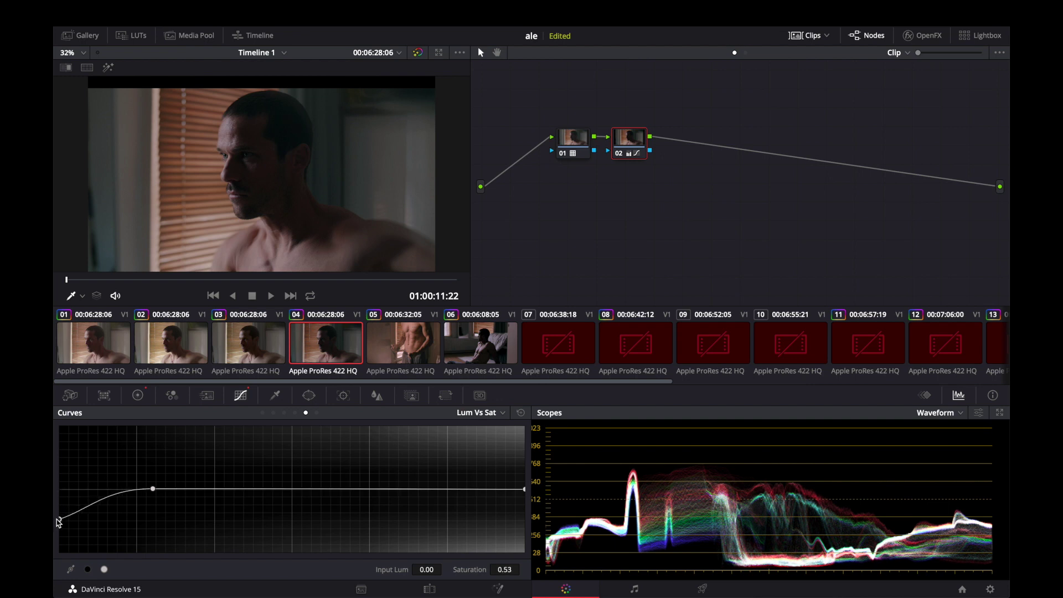
Switch node 02's primaries to Log wheels and lower the Shadow wheel to -0.04.
left_click(137, 396)
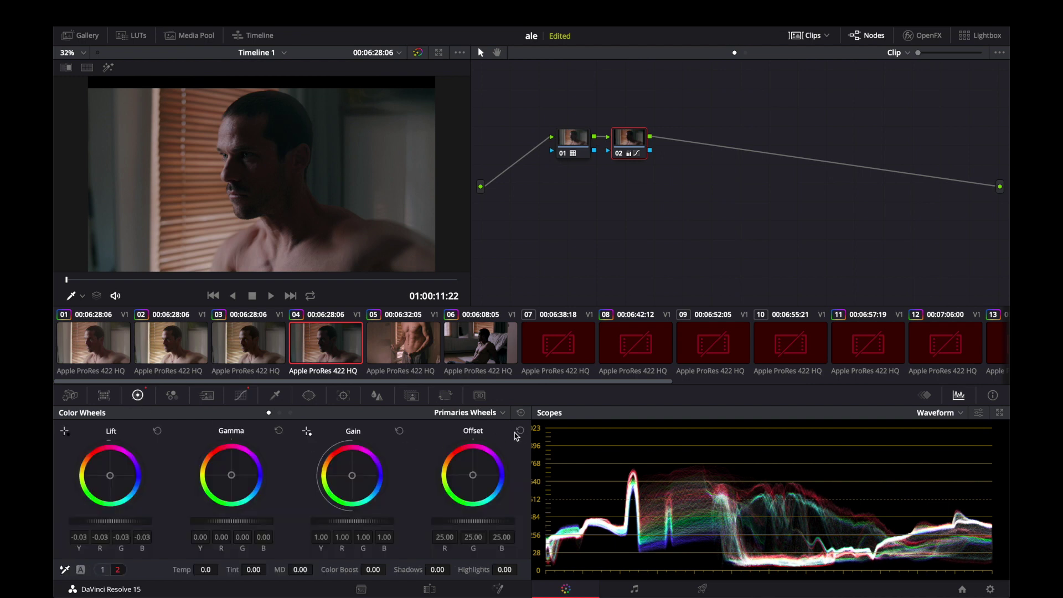
left_click(476, 415)
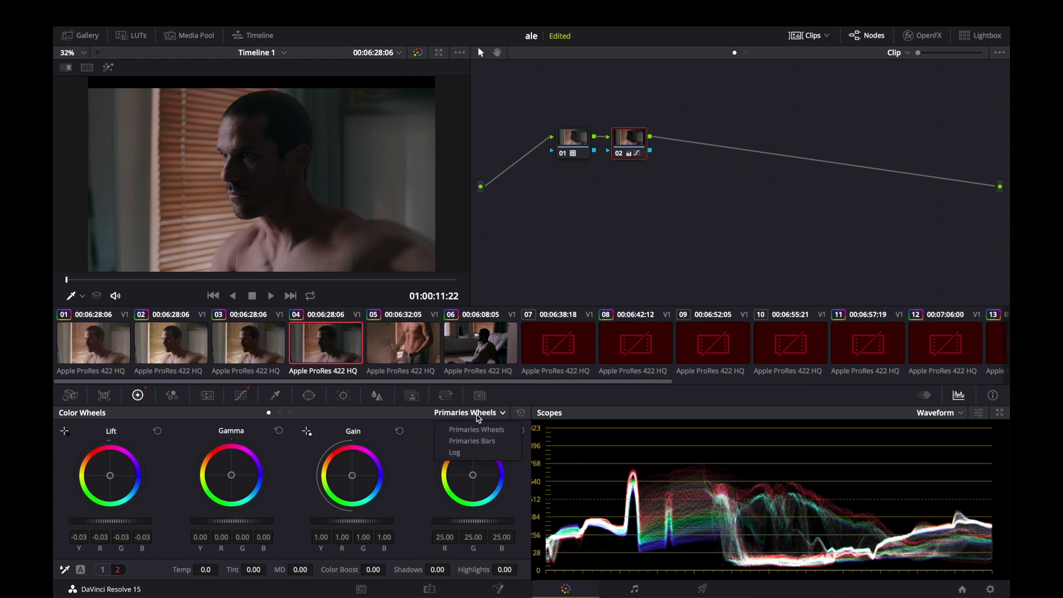
left_click(456, 455)
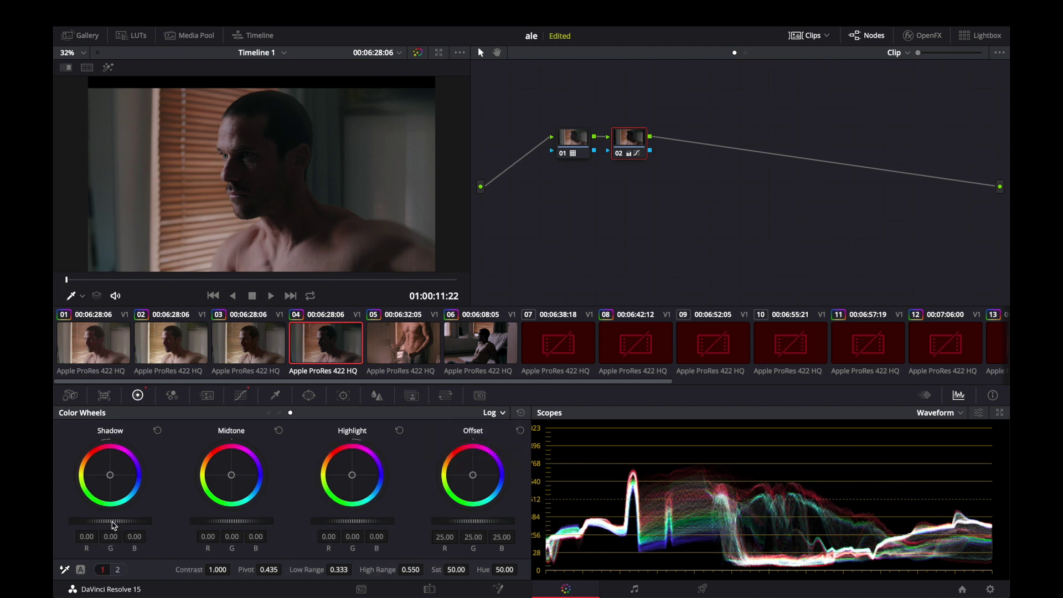
left_click_drag(115, 525, 106, 525)
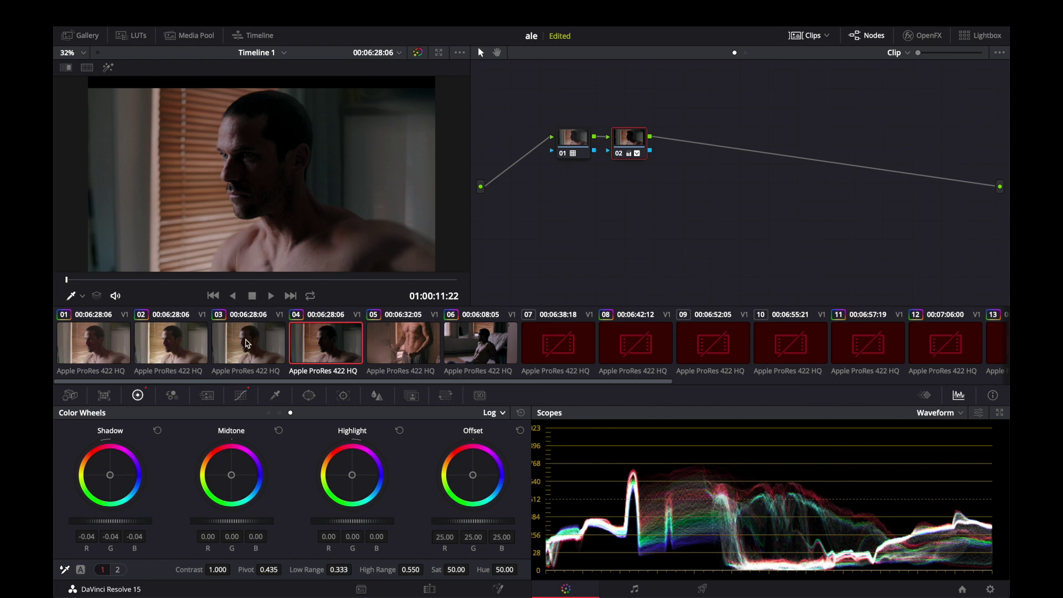
Cycle through clips 01–04 repeatedly to compare their grades, ending on clip 03.
left_click(105, 348)
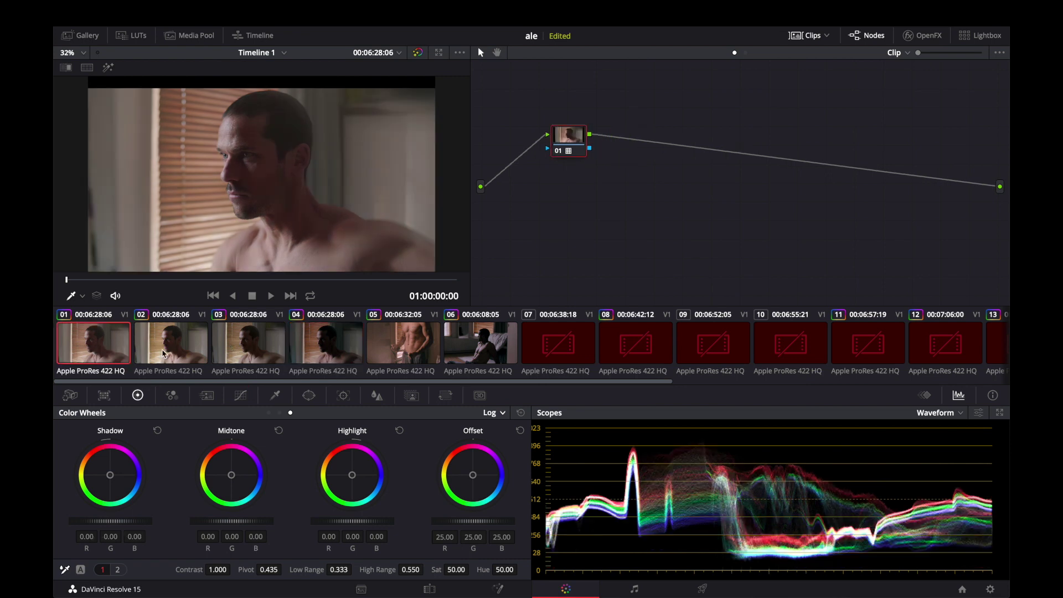
left_click(166, 354)
left_click(251, 345)
left_click(325, 344)
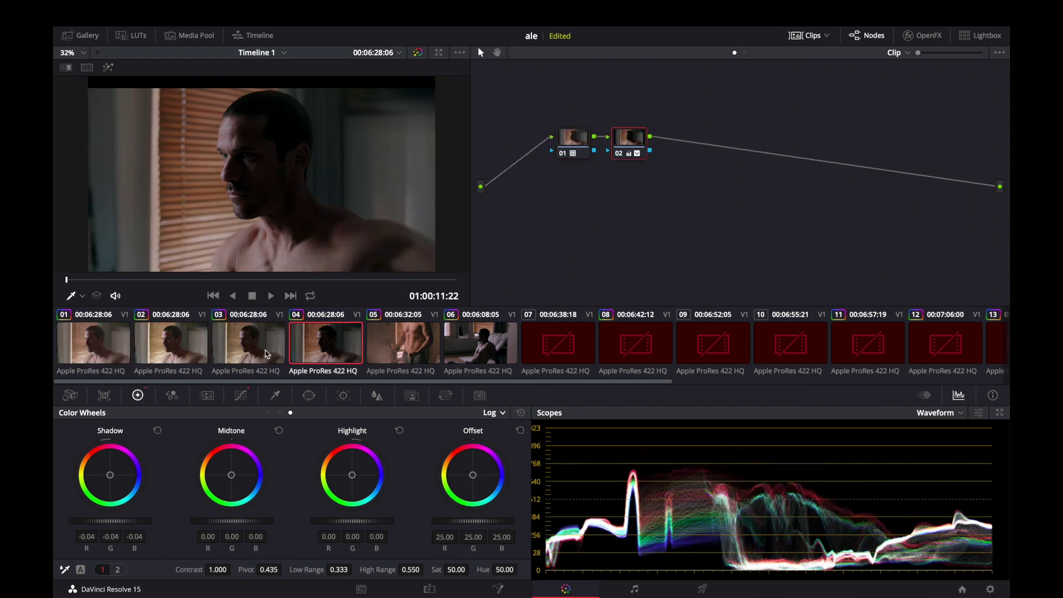
left_click(248, 351)
left_click(186, 346)
left_click(106, 343)
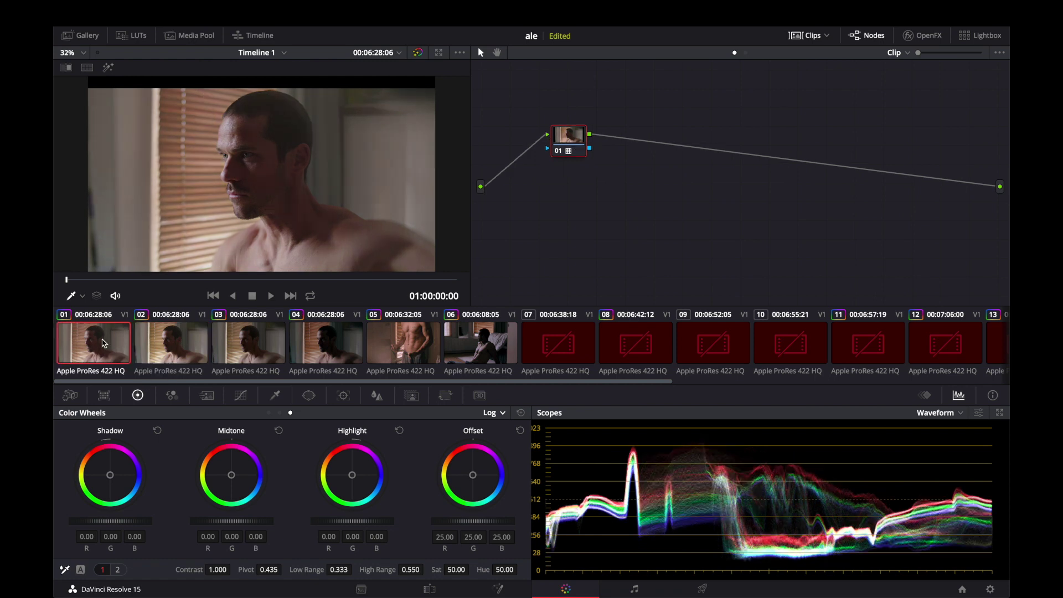
left_click(158, 343)
left_click(224, 346)
left_click(323, 342)
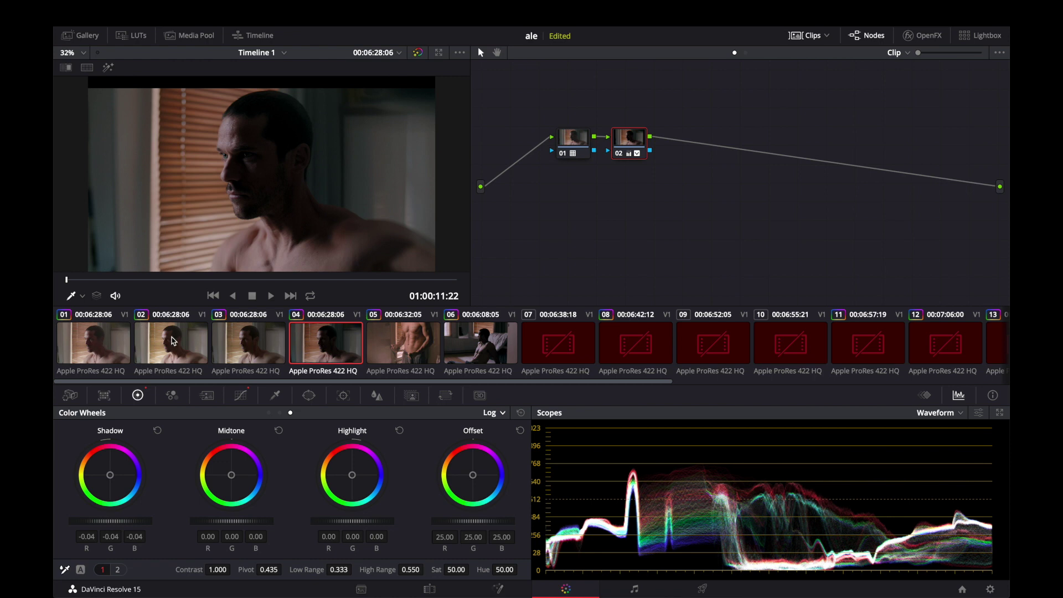
left_click(174, 341)
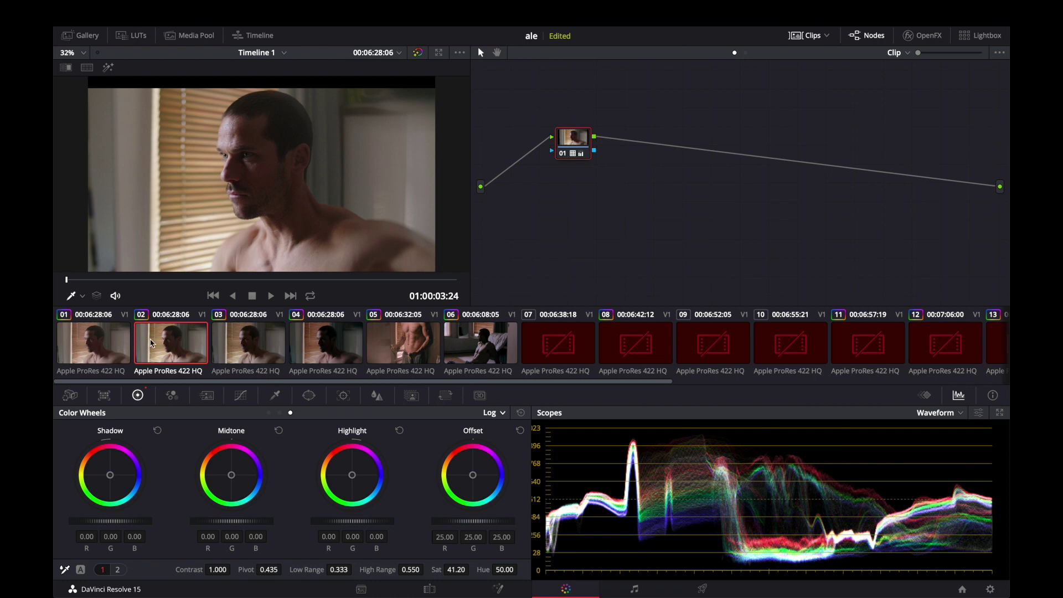
left_click(94, 351)
left_click(167, 340)
left_click(260, 341)
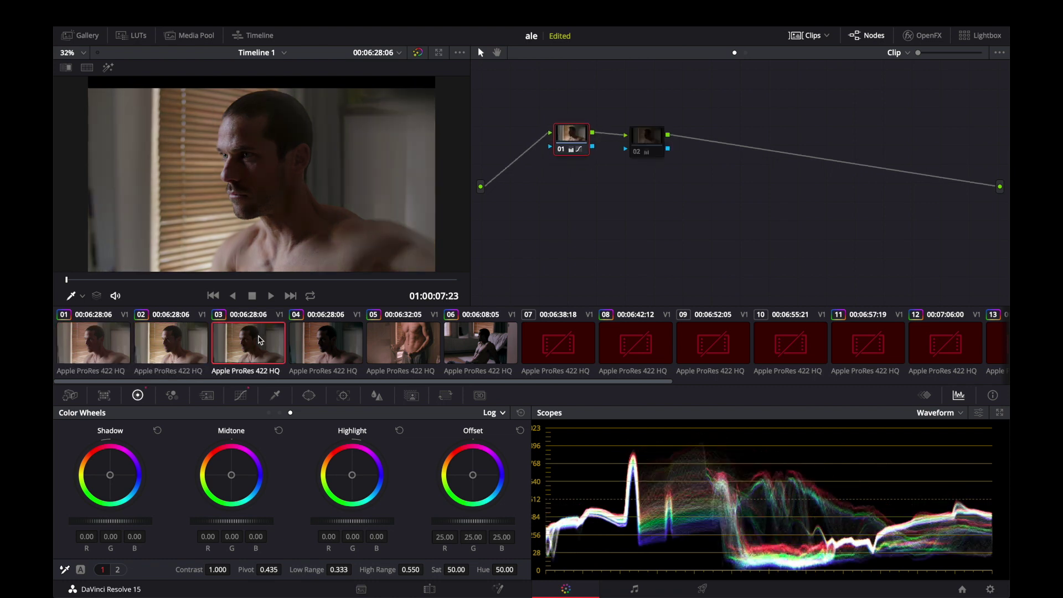